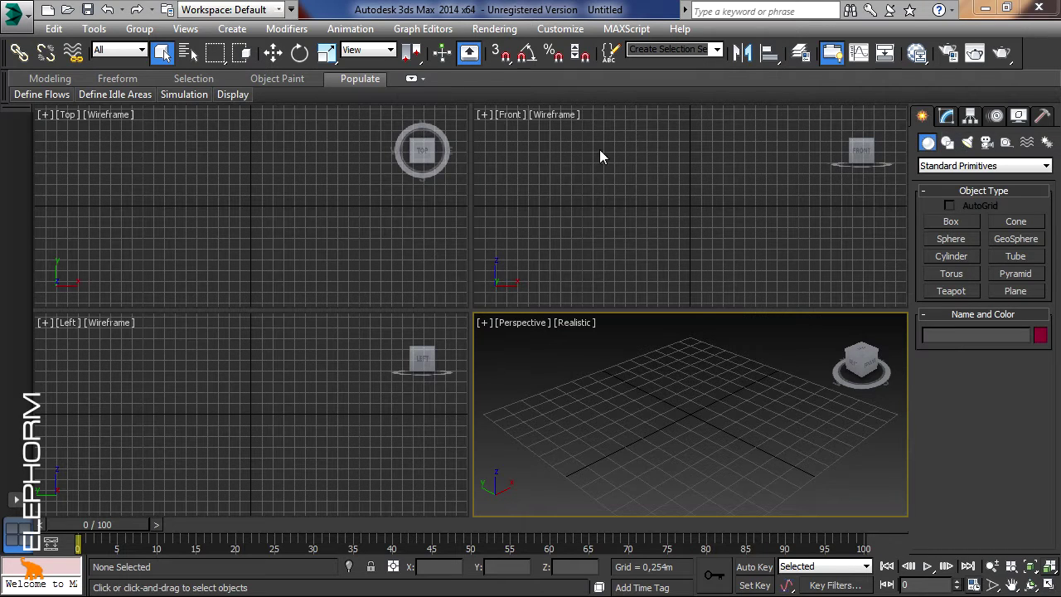
Switch the Create panel object category to AEC Extended
{"action": "left_click", "coordinate": [950, 168]}
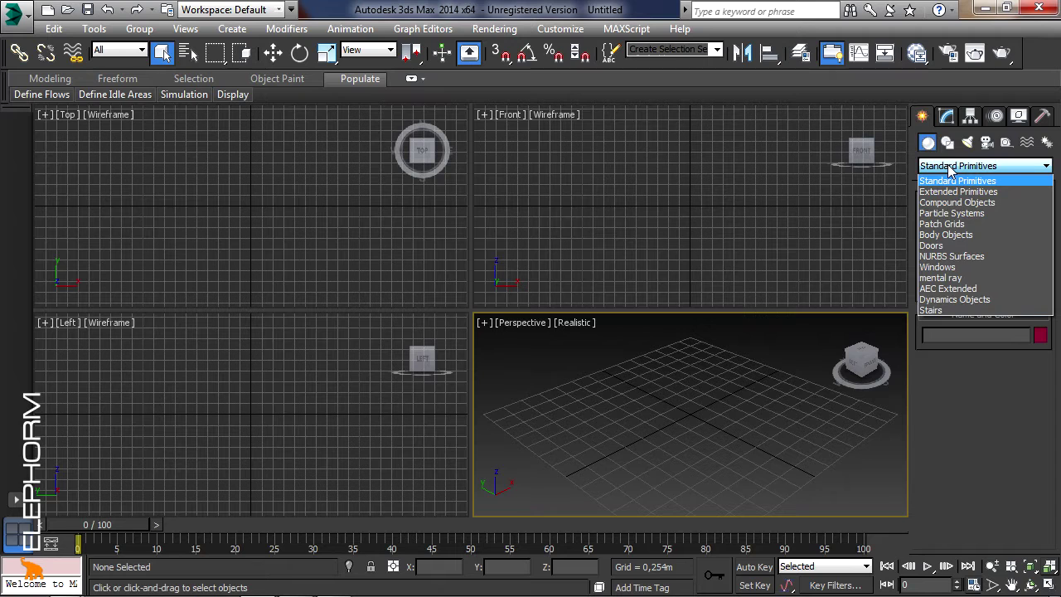
{"action": "left_click", "coordinate": [926, 120]}
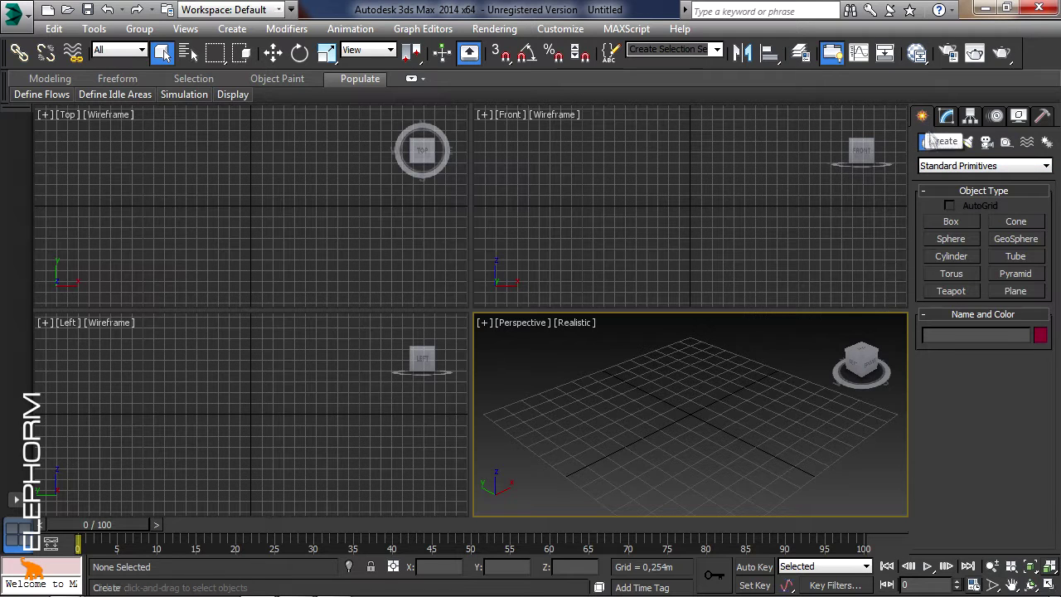
{"action": "left_click", "coordinate": [932, 168]}
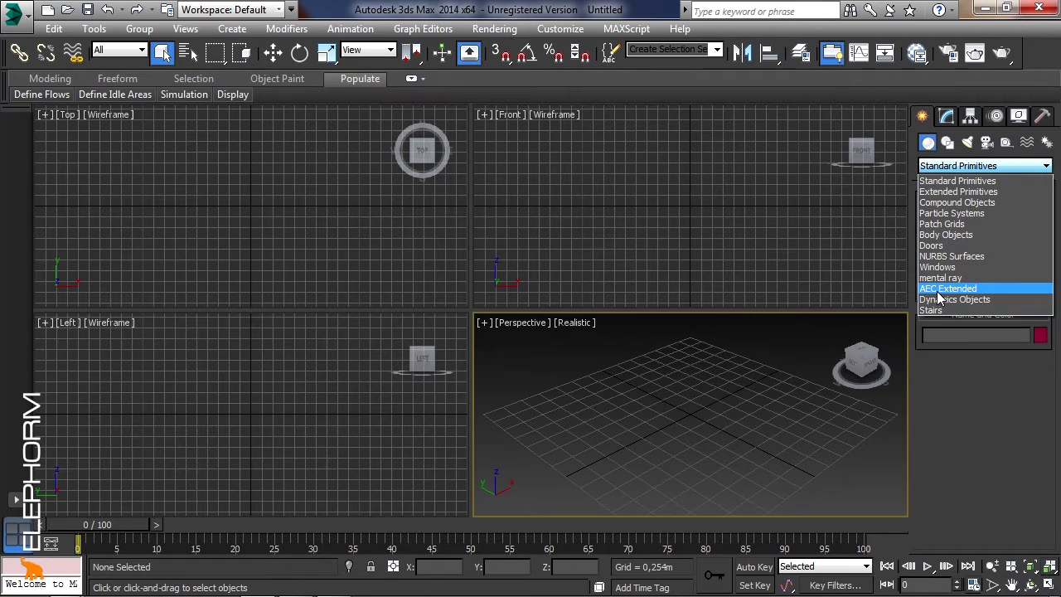
{"action": "left_click", "coordinate": [938, 290]}
Try the Foliage and Railing object types, then settle on Wall creation
{"action": "left_click", "coordinate": [960, 223]}
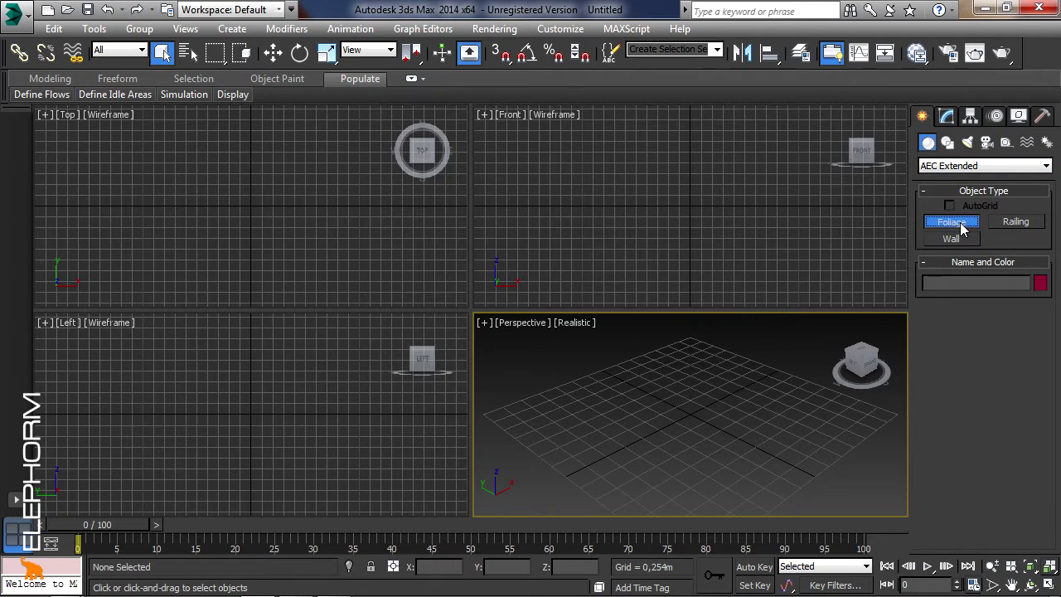
{"action": "mouse_move", "coordinate": [1036, 379]}
{"action": "left_mouse_down"}
{"action": "mouse_move", "coordinate": [1036, 522]}
{"action": "mouse_move", "coordinate": [1046, 318]}
{"action": "mouse_move", "coordinate": [1041, 385]}
{"action": "left_mouse_up"}
{"action": "left_click", "coordinate": [1017, 223]}
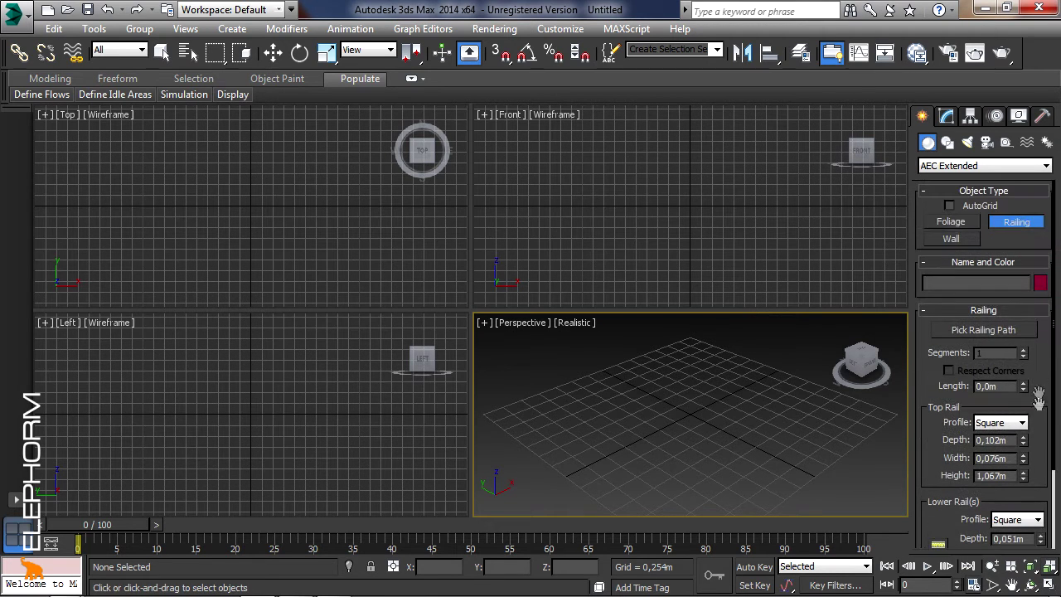
{"action": "left_click", "coordinate": [958, 240]}
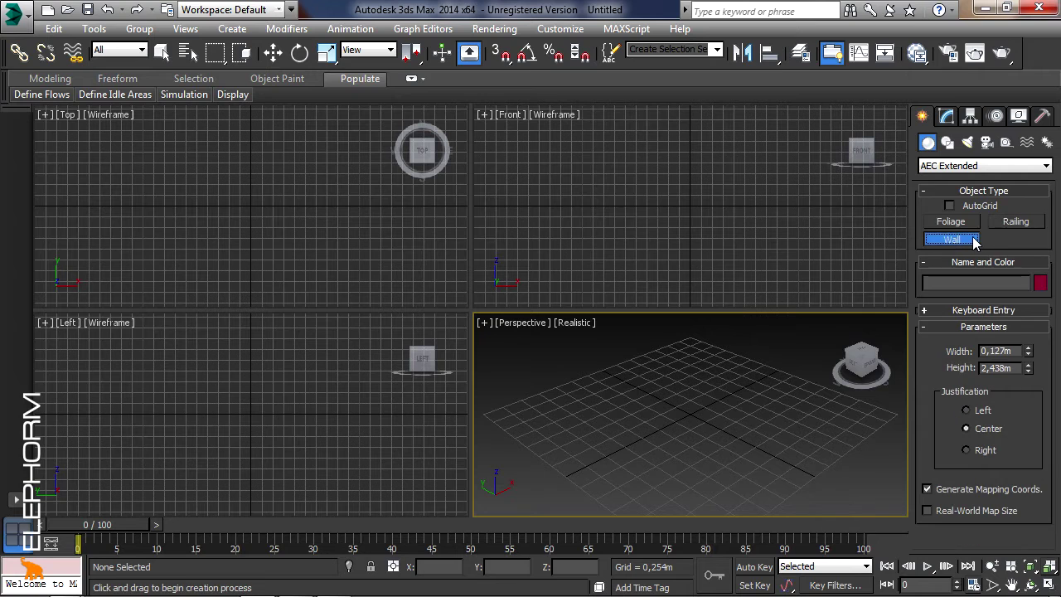
{"action": "left_click", "coordinate": [975, 166]}
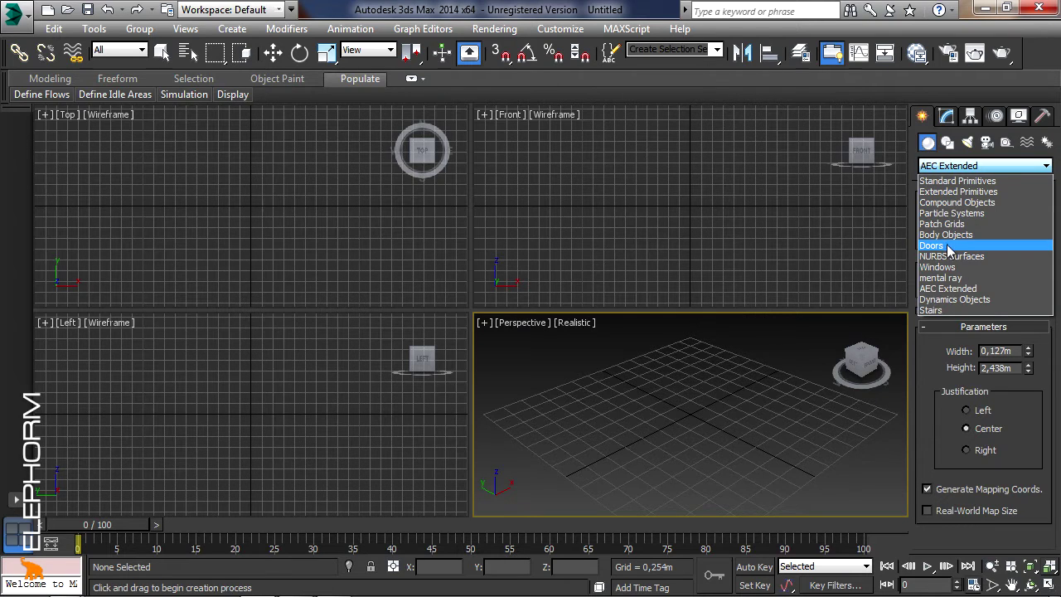
Switch to the Doors category and start a Pivot door
{"action": "left_click", "coordinate": [932, 245]}
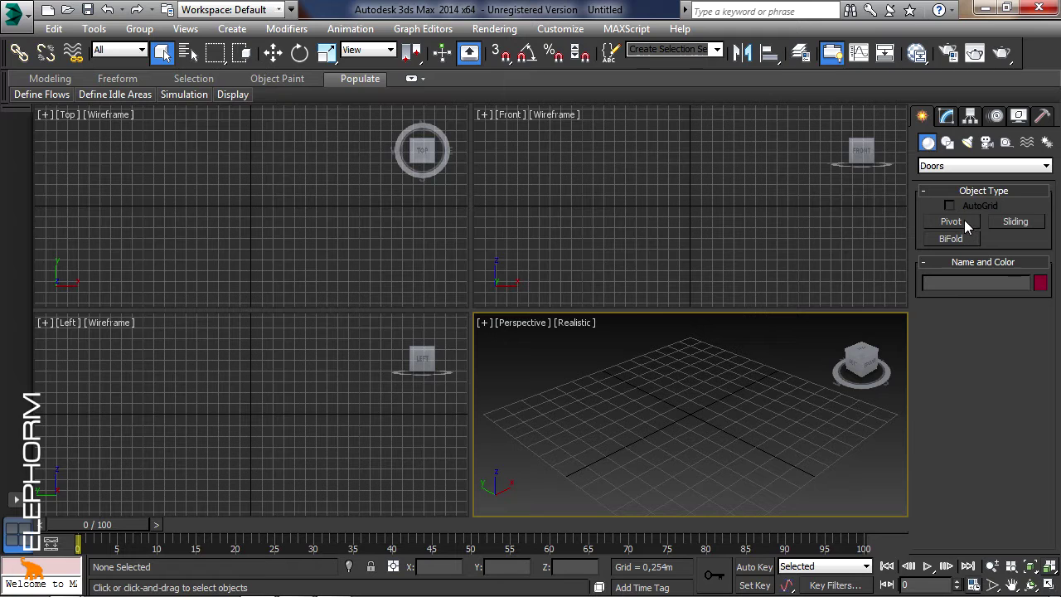
{"action": "left_click", "coordinate": [964, 220]}
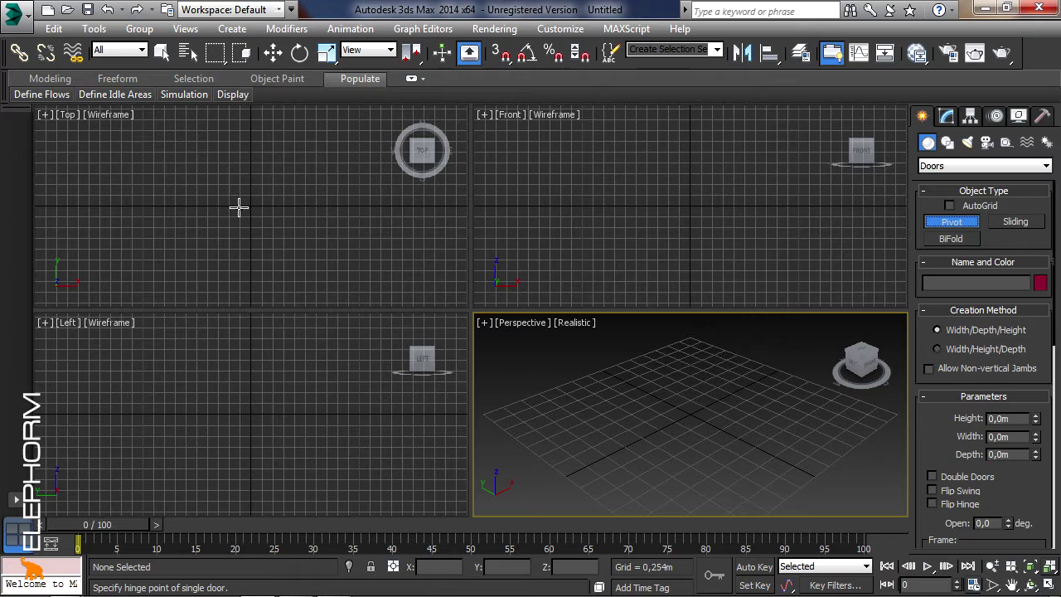
Set snapping to Grid Points instead of Face
{"action": "right_click", "coordinate": [501, 60]}
{"action": "left_click_drag", "start_coordinate": [315, 153], "coordinate": [651, 77]}
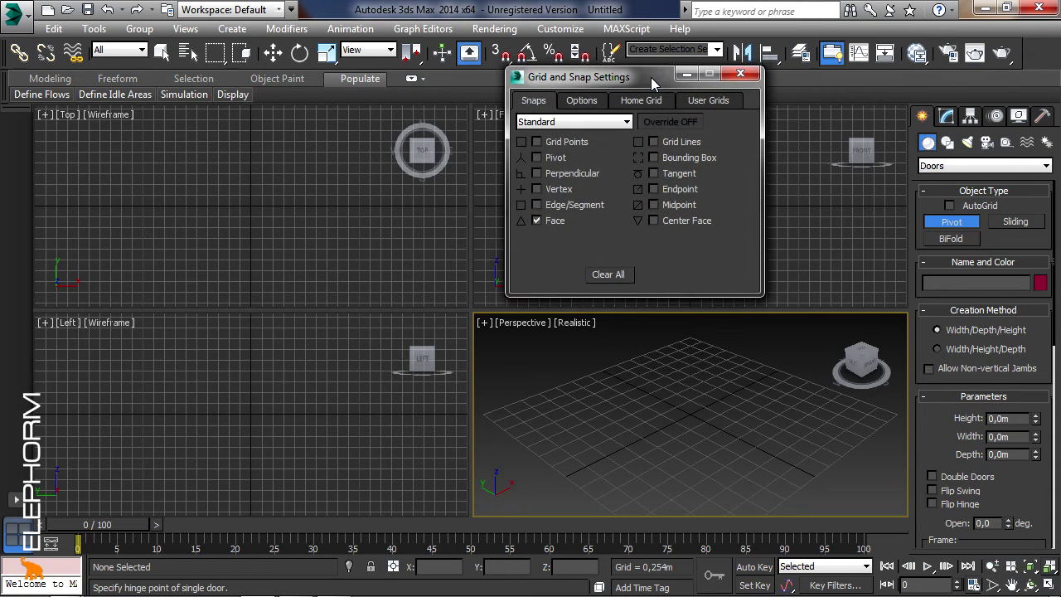
{"action": "left_click", "coordinate": [557, 143]}
{"action": "left_click", "coordinate": [548, 221]}
{"action": "left_click", "coordinate": [741, 73]}
Toggle snapping and cancel the pending pivot door creation
{"action": "left_click", "coordinate": [500, 54]}
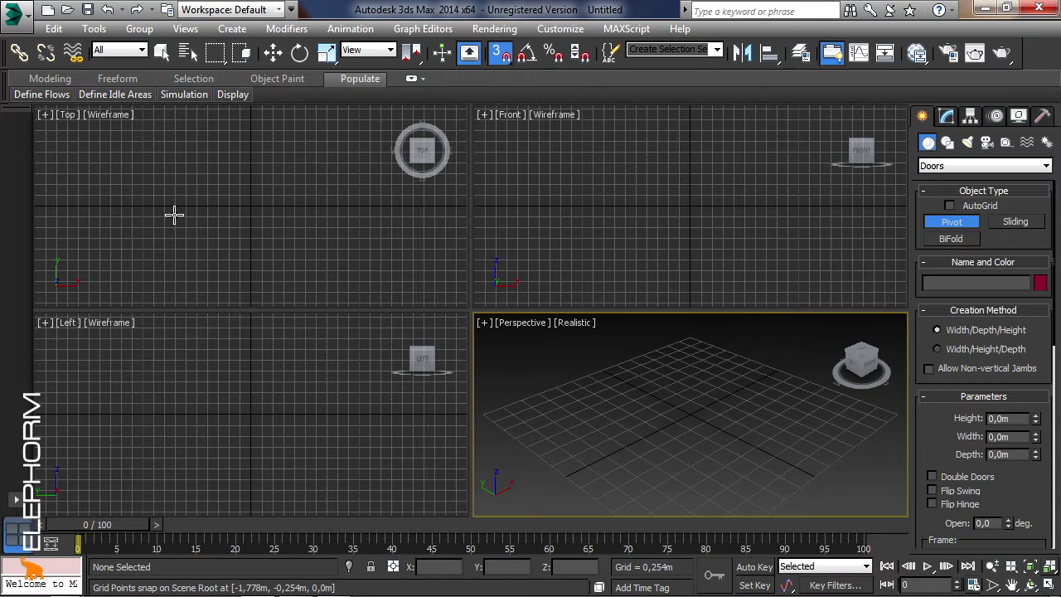
{"action": "key", "text": "s"}
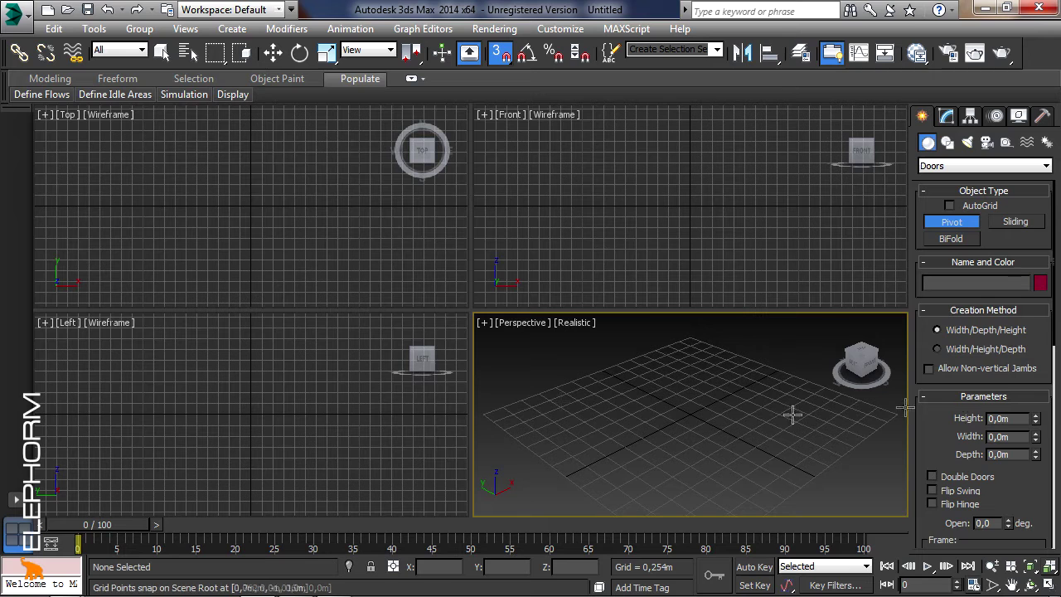
{"action": "right_click", "coordinate": [146, 218]}
{"action": "left_click", "coordinate": [944, 167]}
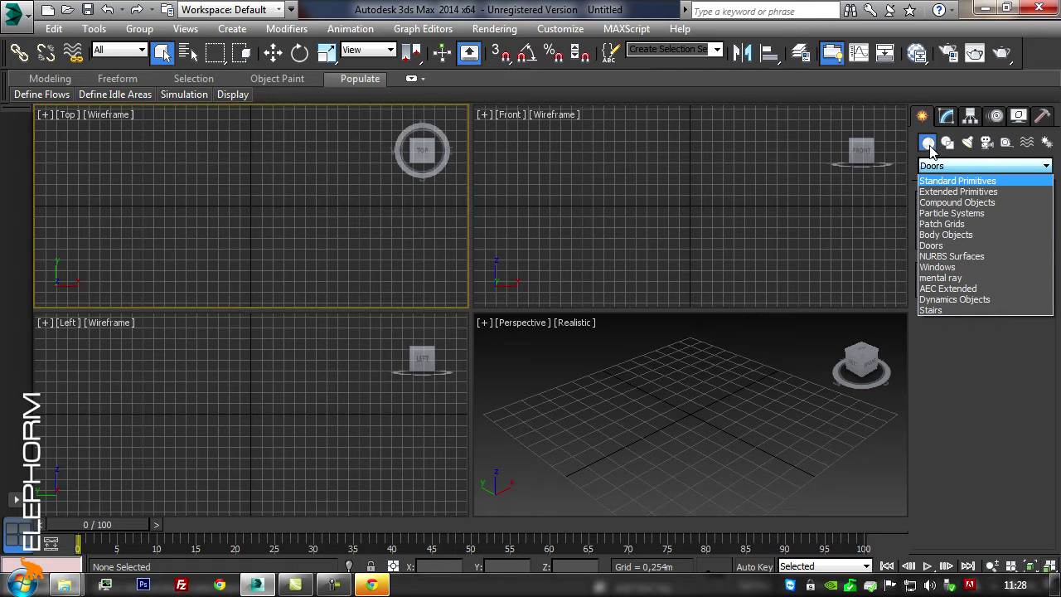
Restart Pivot door creation with snaps on and limited to grid points
{"action": "left_click", "coordinate": [937, 245]}
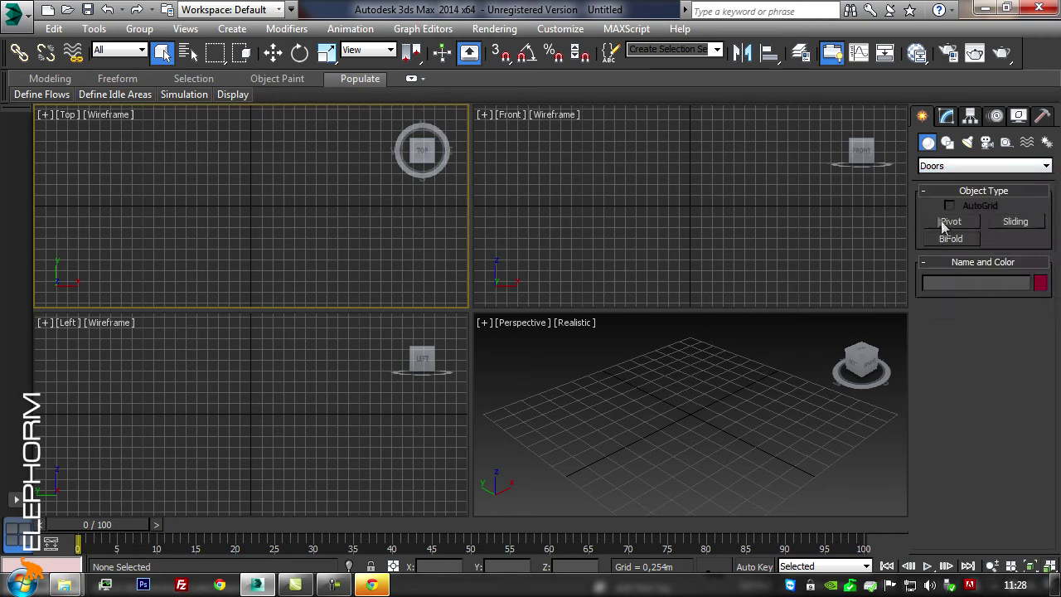
{"action": "left_click", "coordinate": [952, 222]}
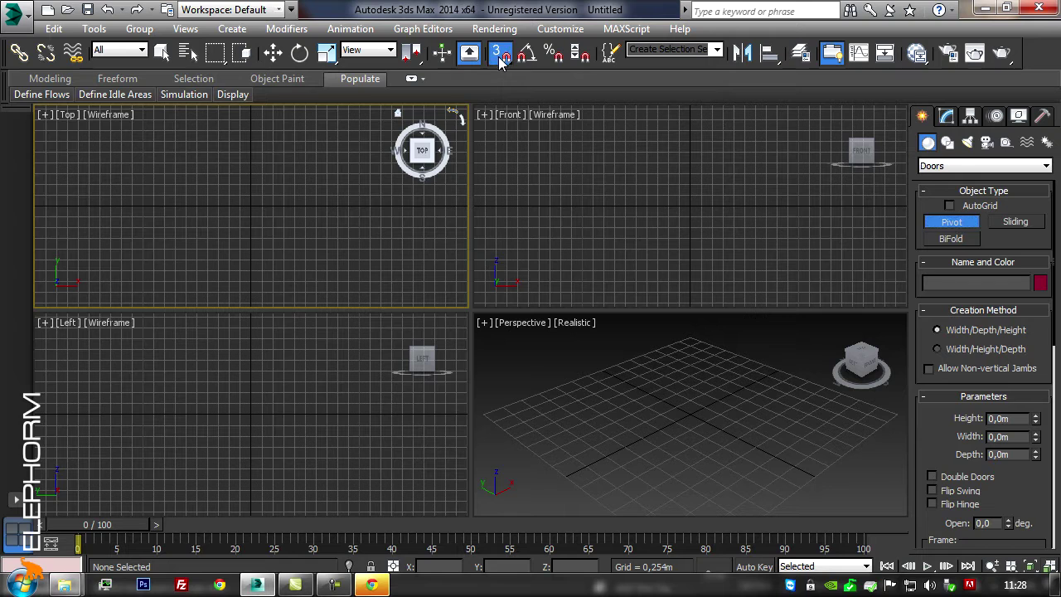
{"action": "left_click", "coordinate": [502, 58]}
{"action": "right_click", "coordinate": [502, 58]}
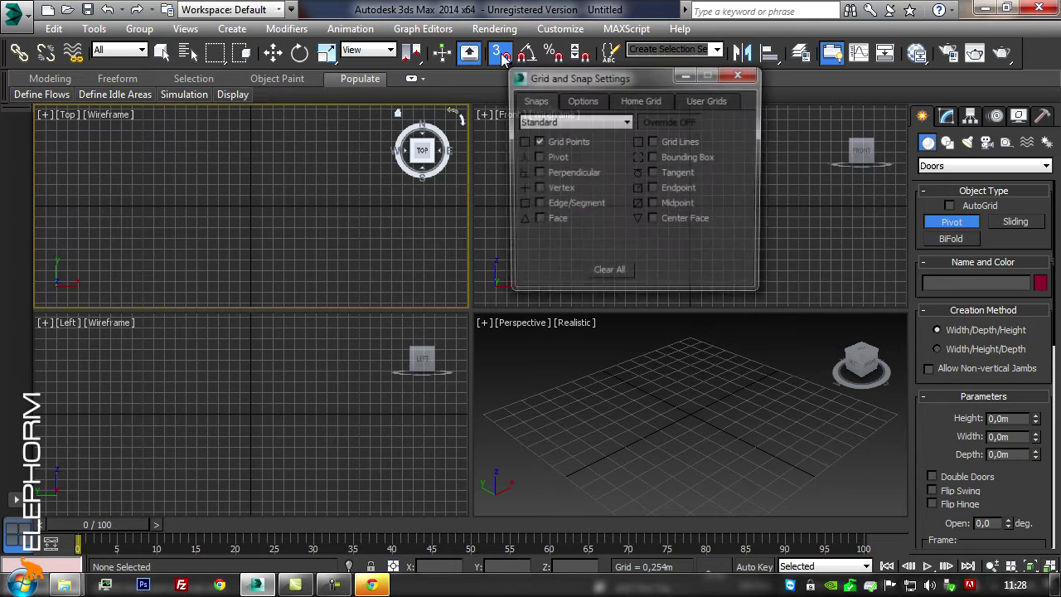
{"action": "left_click_drag", "start_coordinate": [551, 80], "coordinate": [551, 77]}
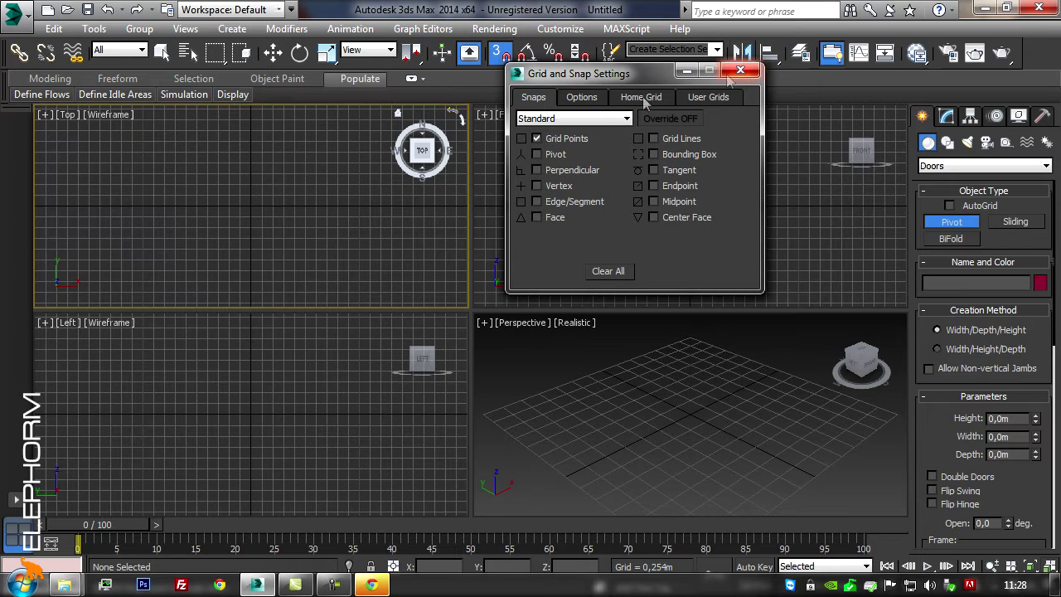
{"action": "left_click", "coordinate": [740, 70]}
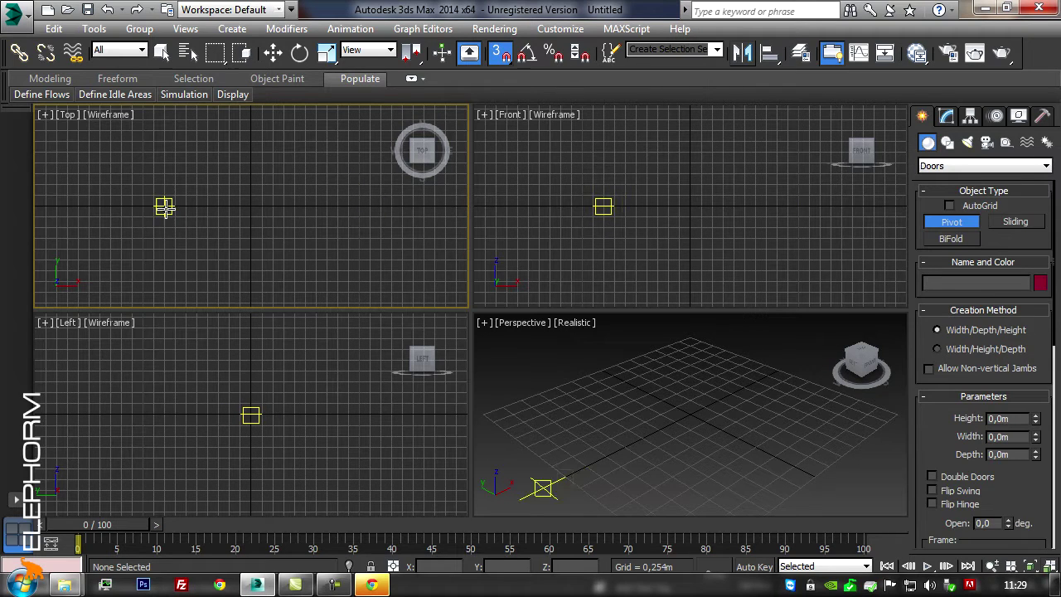
Draw a pivot door in the Top view, 1,927 m high
{"action": "left_click", "coordinate": [153, 206]}
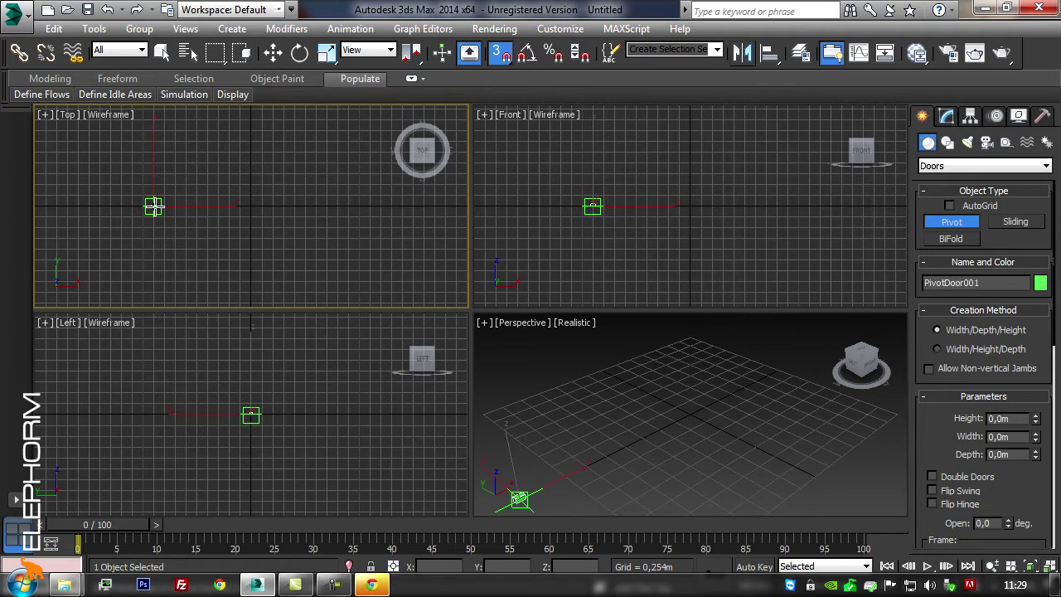
{"action": "mouse_move", "coordinate": [153, 206]}
{"action": "left_mouse_down"}
{"action": "mouse_move", "coordinate": [242, 204]}
{"action": "mouse_move", "coordinate": [190, 211]}
{"action": "mouse_move", "coordinate": [188, 202]}
{"action": "left_mouse_up"}
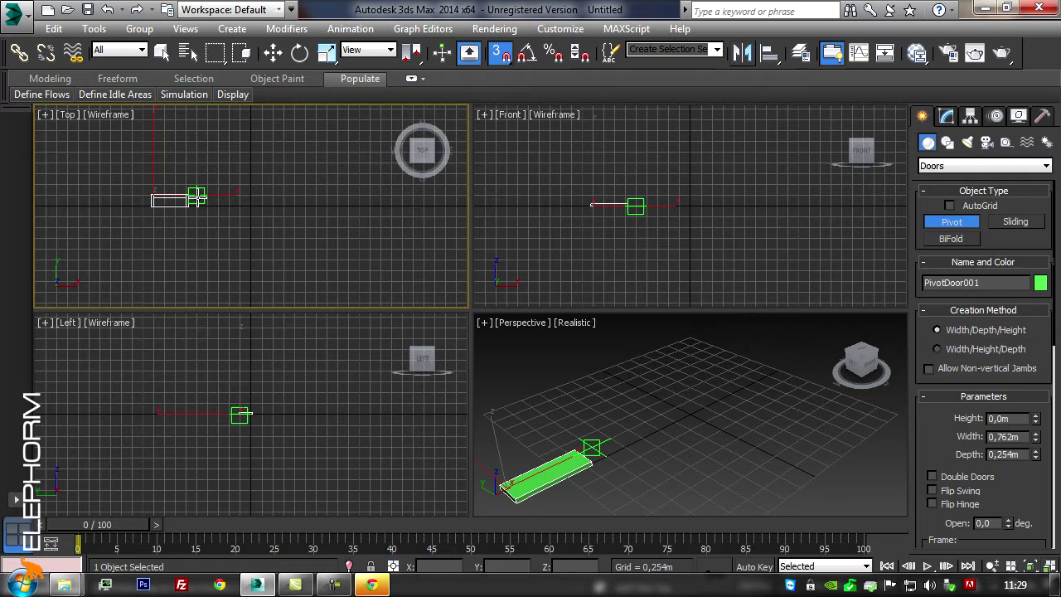
{"action": "left_click", "coordinate": [199, 196]}
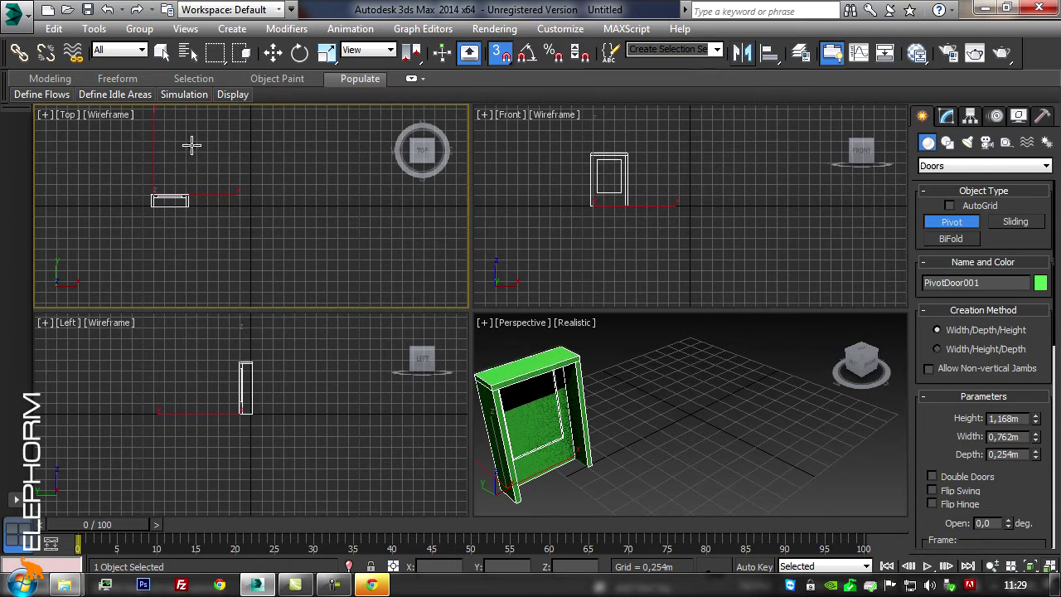
{"action": "left_click", "coordinate": [195, 116]}
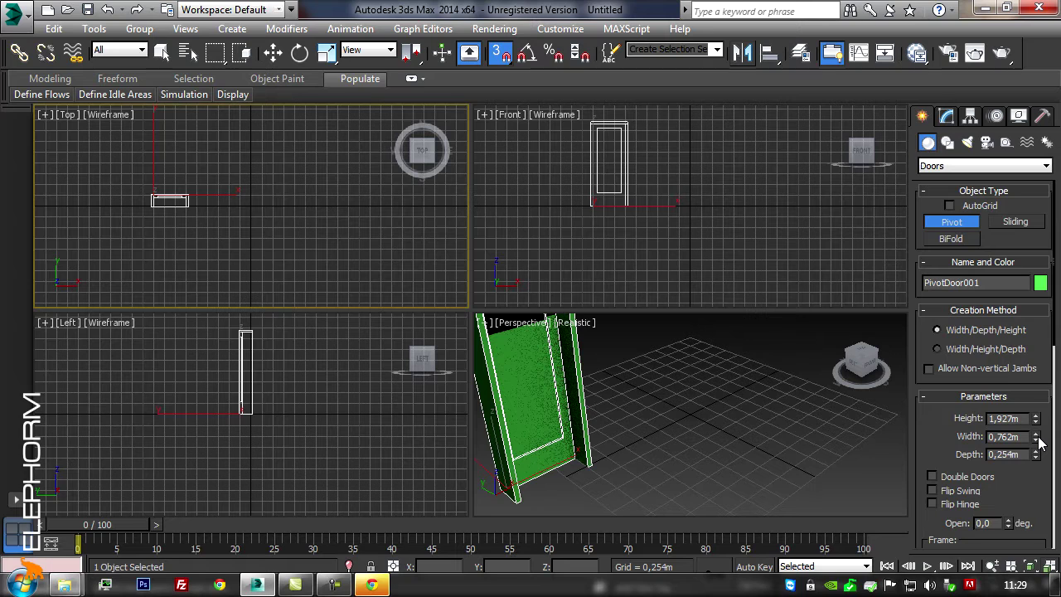
Set the pivot door's width to 0,8 m and thin its depth to 0,119 m
{"action": "left_click_drag", "start_coordinate": [1036, 453], "coordinate": [1037, 436]}
{"action": "type", "text": "8"}
{"action": "key", "text": "Return"}
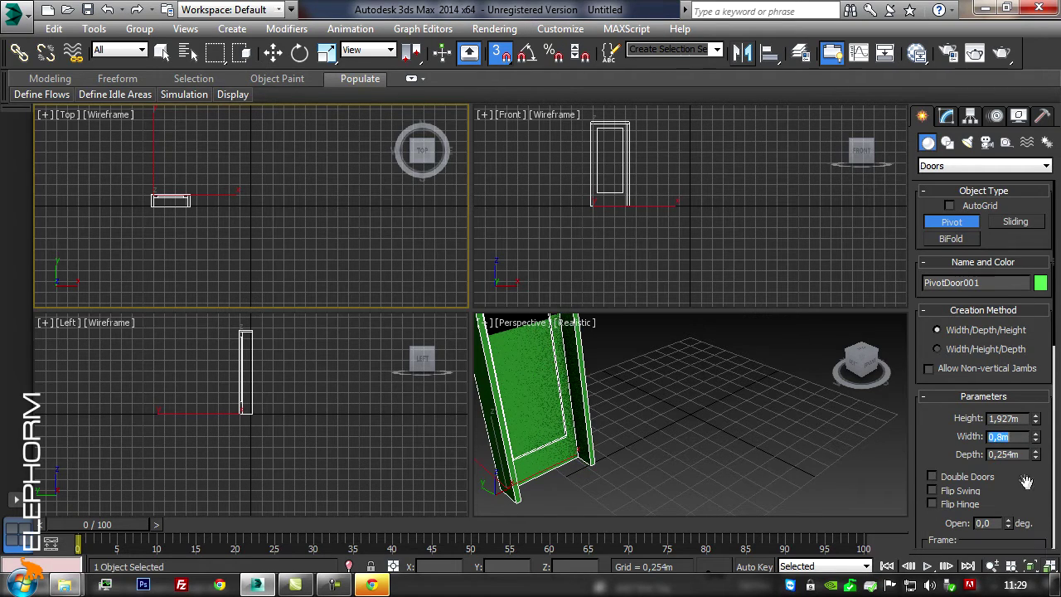
{"action": "left_click_drag", "start_coordinate": [1035, 455], "coordinate": [1042, 495]}
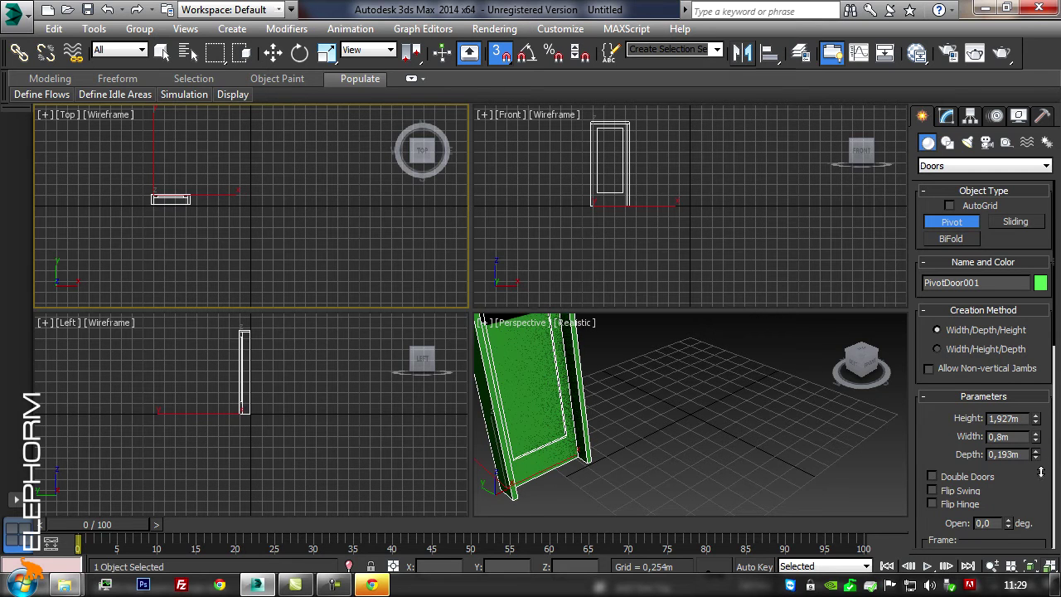
{"action": "mouse_move", "coordinate": [759, 458]}
{"action": "middle_mouse_down", "text": "alt"}
{"action": "mouse_move", "coordinate": [782, 464]}
{"action": "mouse_move", "coordinate": [771, 443]}
{"action": "mouse_move", "coordinate": [765, 457]}
{"action": "middle_mouse_up", "text": "alt"}
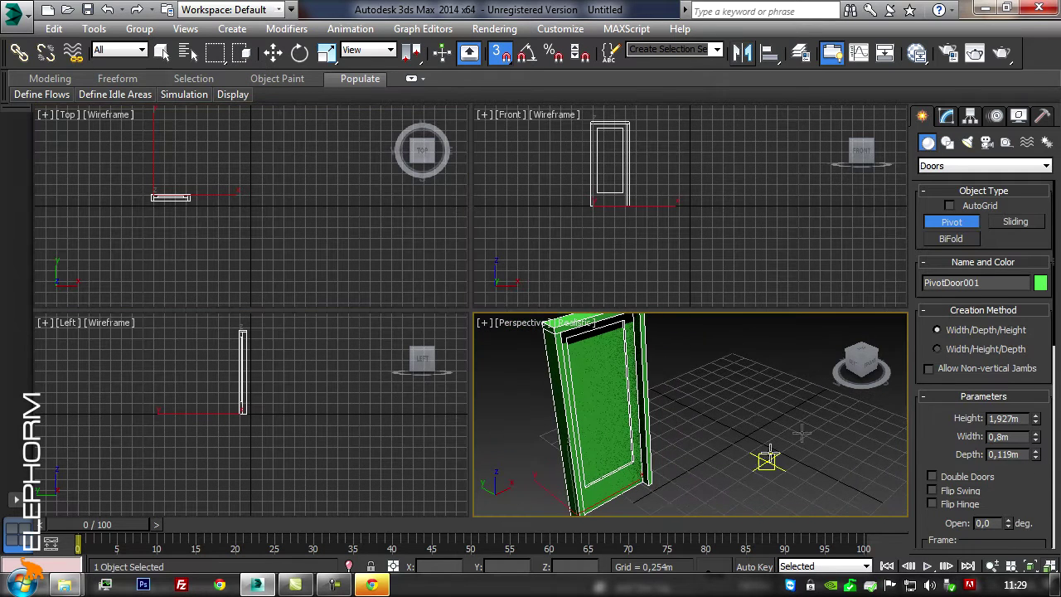
Create a sliding door 1,27 m wide, 0,254 m deep and 1,888 m high beside the pivot door
{"action": "left_click", "coordinate": [1019, 224]}
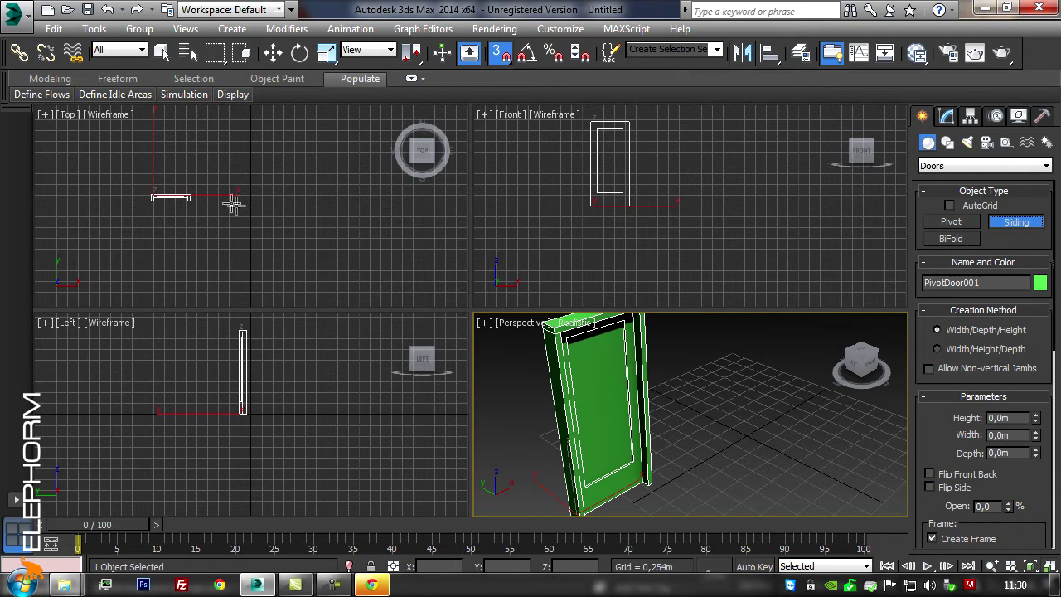
{"action": "left_click", "coordinate": [219, 195]}
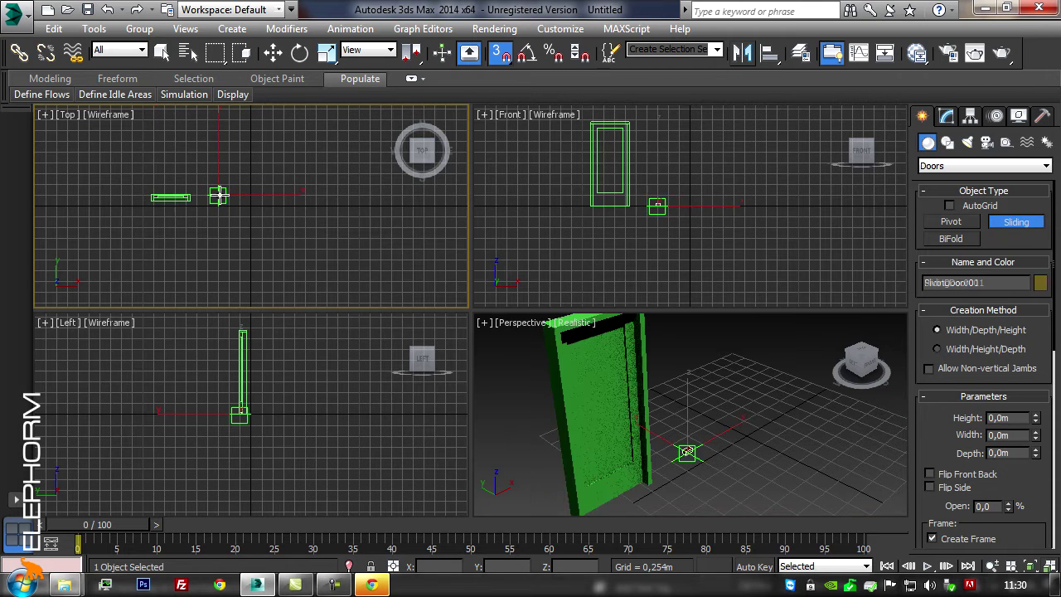
{"action": "left_click_drag", "start_coordinate": [219, 195], "coordinate": [272, 193]}
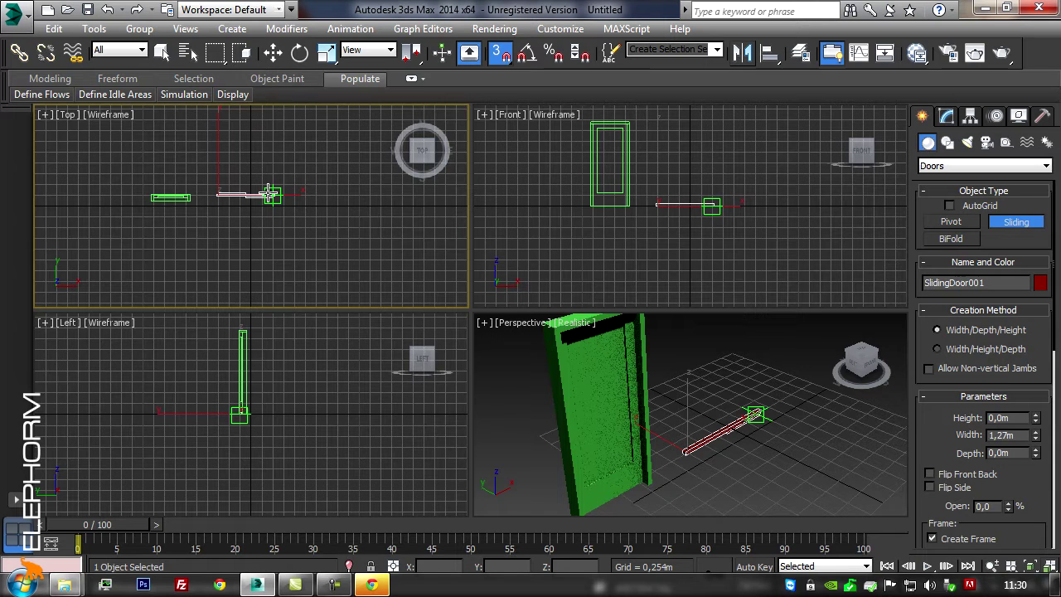
{"action": "left_click_drag", "start_coordinate": [270, 191], "coordinate": [269, 190]}
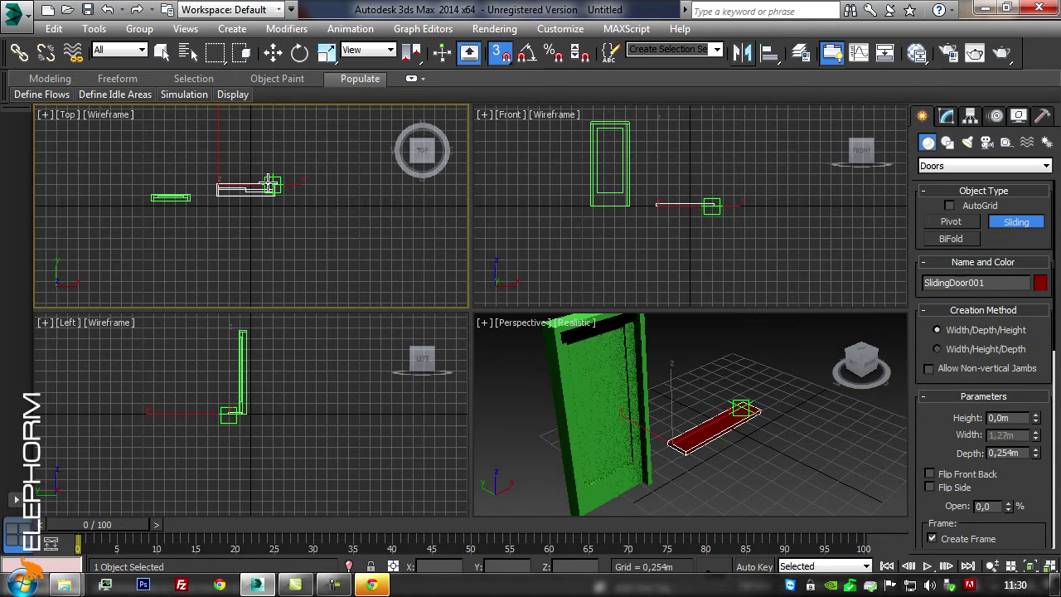
{"action": "left_click", "coordinate": [269, 181]}
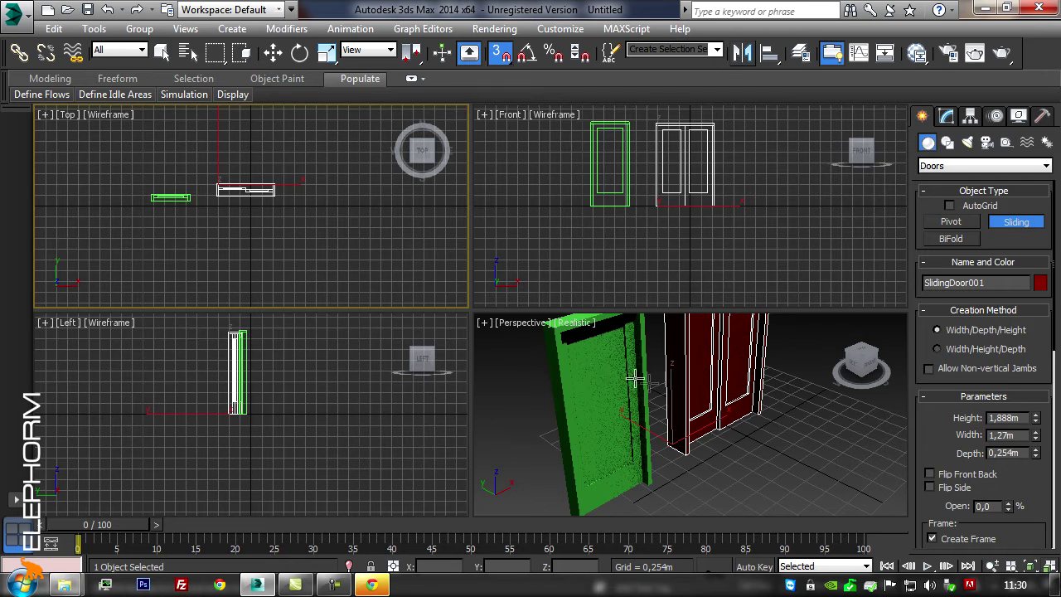
{"action": "middle_click_drag", "start_coordinate": [696, 400], "coordinate": [639, 439]}
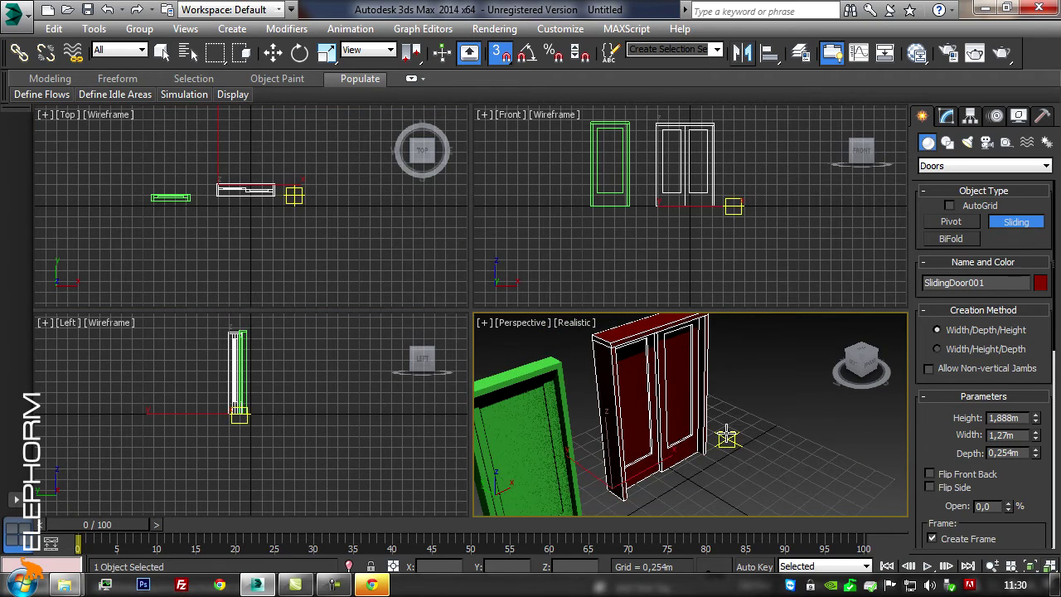
{"action": "middle_click_drag", "start_coordinate": [722, 431], "coordinate": [753, 408], "text": "alt"}
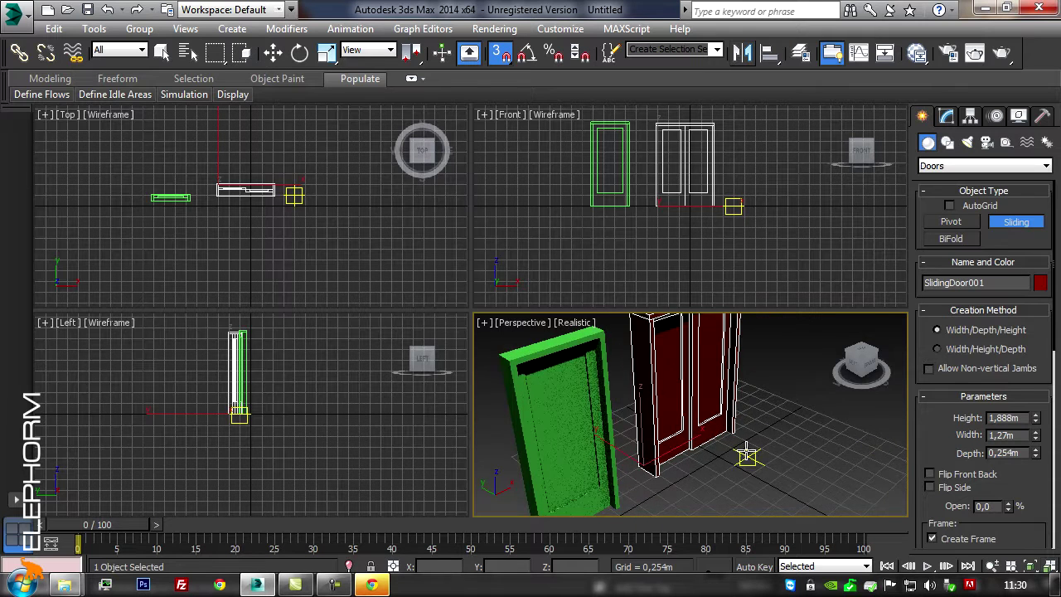
{"action": "key", "text": "shift+z"}
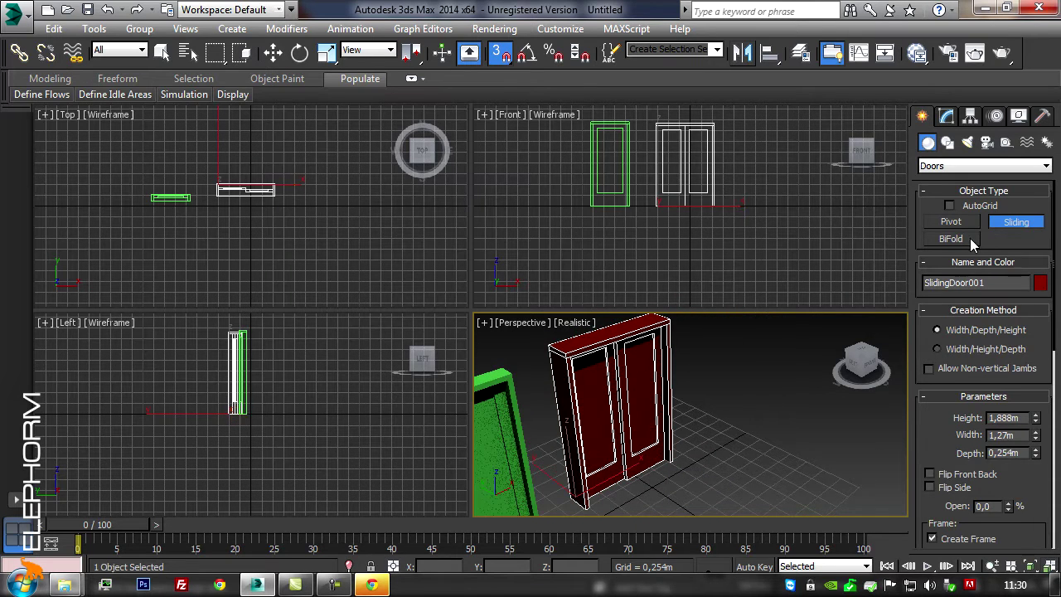
{"action": "left_click", "coordinate": [955, 239]}
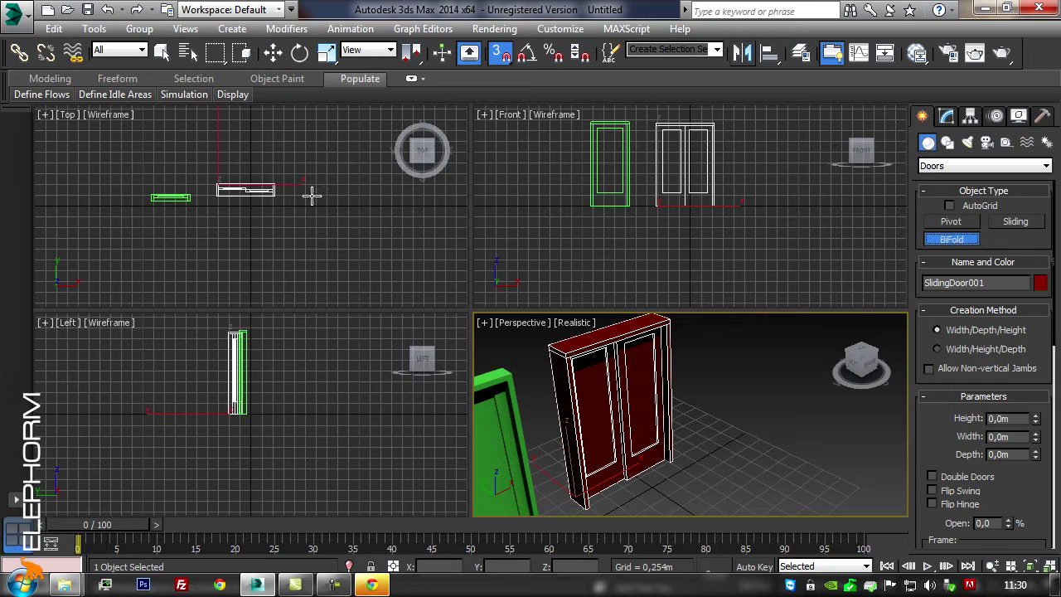
Draw a bifold door 1,016 m wide, 0,254 m deep and 1,927 m high
{"action": "left_click", "coordinate": [314, 198]}
{"action": "mouse_move", "coordinate": [315, 206]}
{"action": "left_mouse_down"}
{"action": "mouse_move", "coordinate": [380, 205]}
{"action": "mouse_move", "coordinate": [358, 203]}
{"action": "left_mouse_up"}
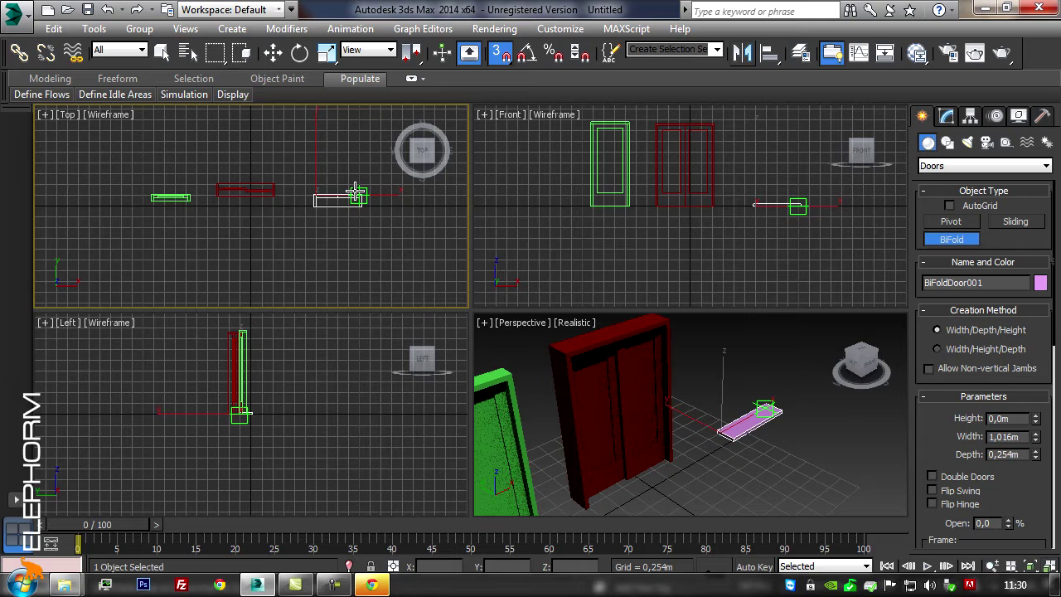
{"action": "left_click", "coordinate": [356, 194]}
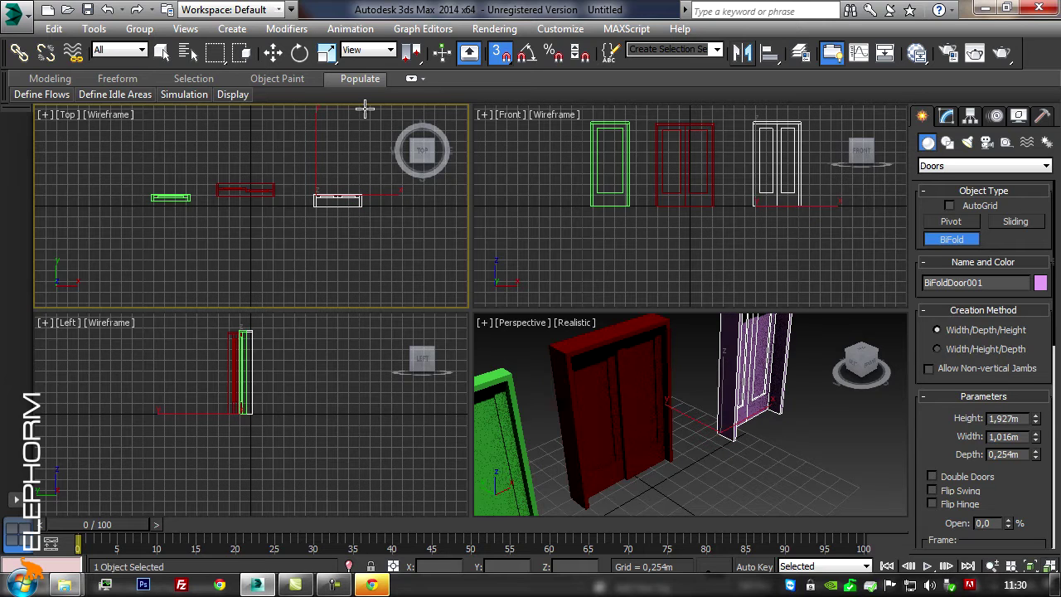
{"action": "mouse_move", "coordinate": [670, 386]}
{"action": "middle_mouse_down"}
{"action": "mouse_move", "coordinate": [685, 416]}
{"action": "mouse_move", "coordinate": [688, 399]}
{"action": "middle_mouse_up"}
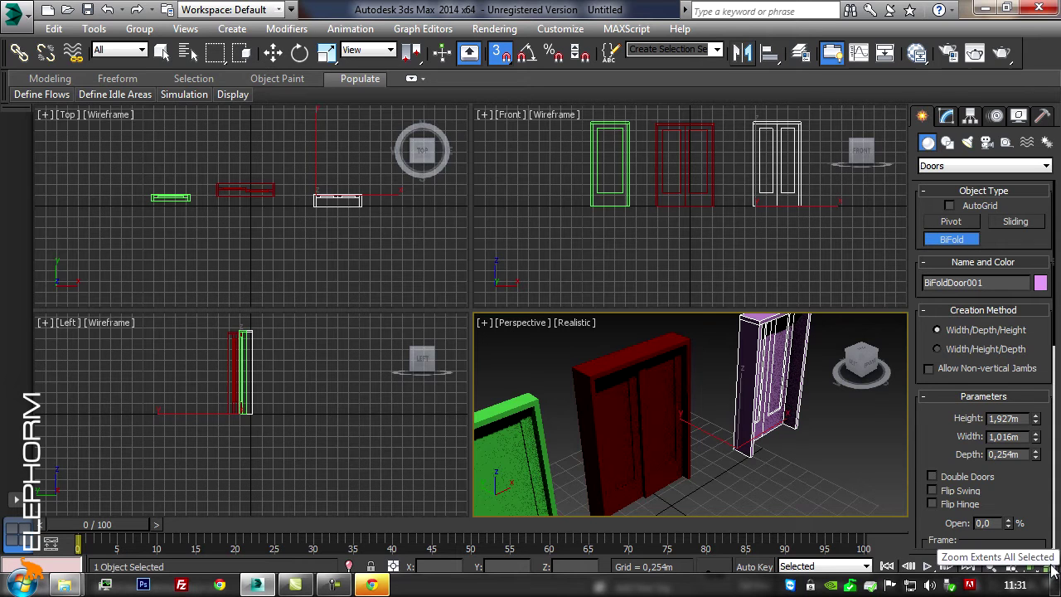
Maximize the Perspective view and set the pivot door's opening to 8 degrees
{"action": "key", "text": "alt+w"}
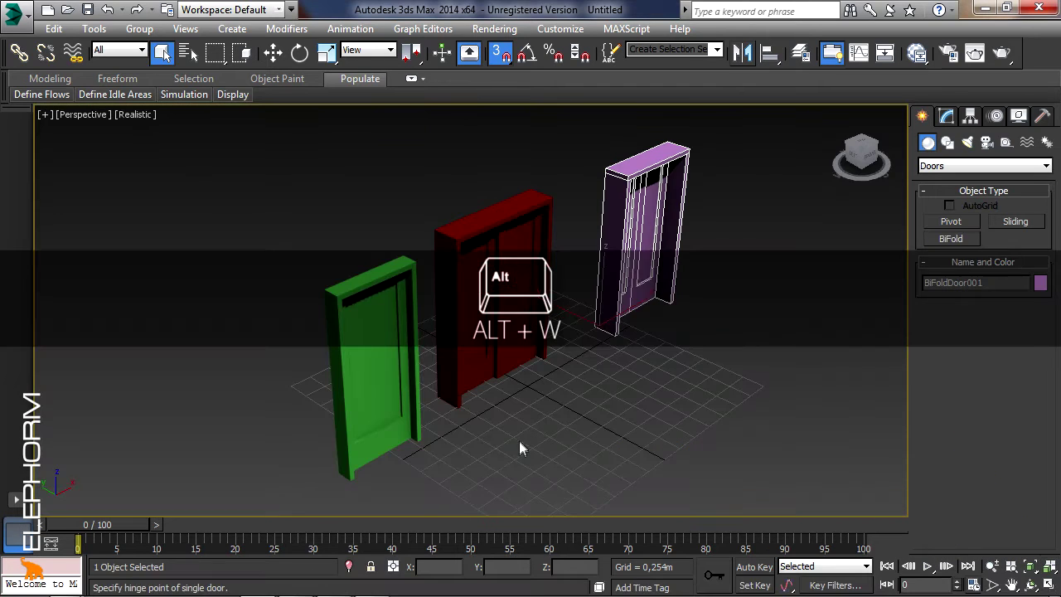
{"action": "left_click", "coordinate": [413, 351]}
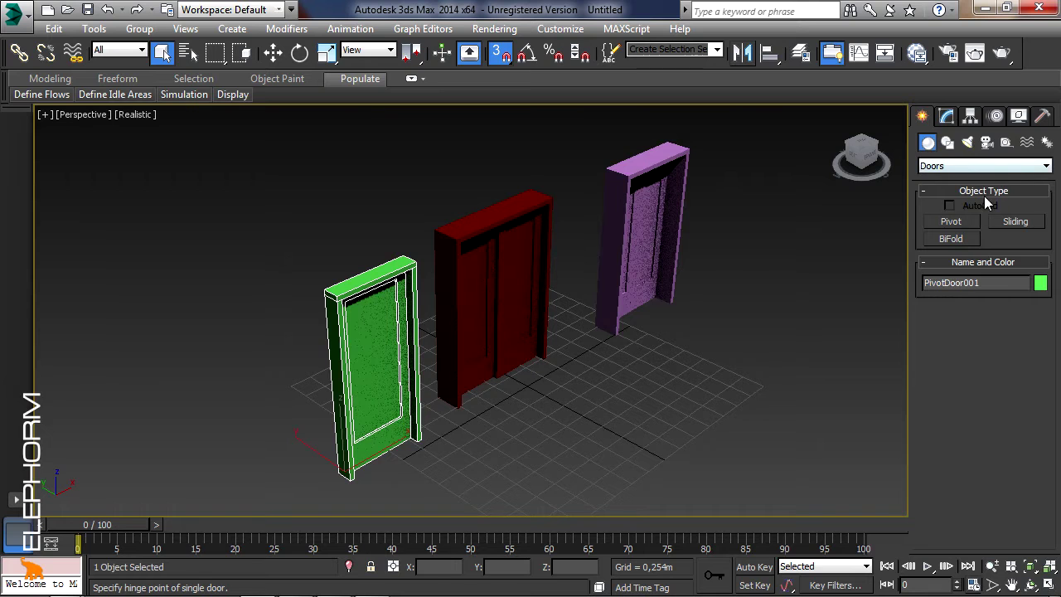
{"action": "left_click", "coordinate": [947, 116]}
{"action": "scroll", "coordinate": [991, 440], "scroll_direction": "down", "scroll_amount": 1}
{"action": "scroll", "coordinate": [991, 439], "scroll_direction": "up", "scroll_amount": 1}
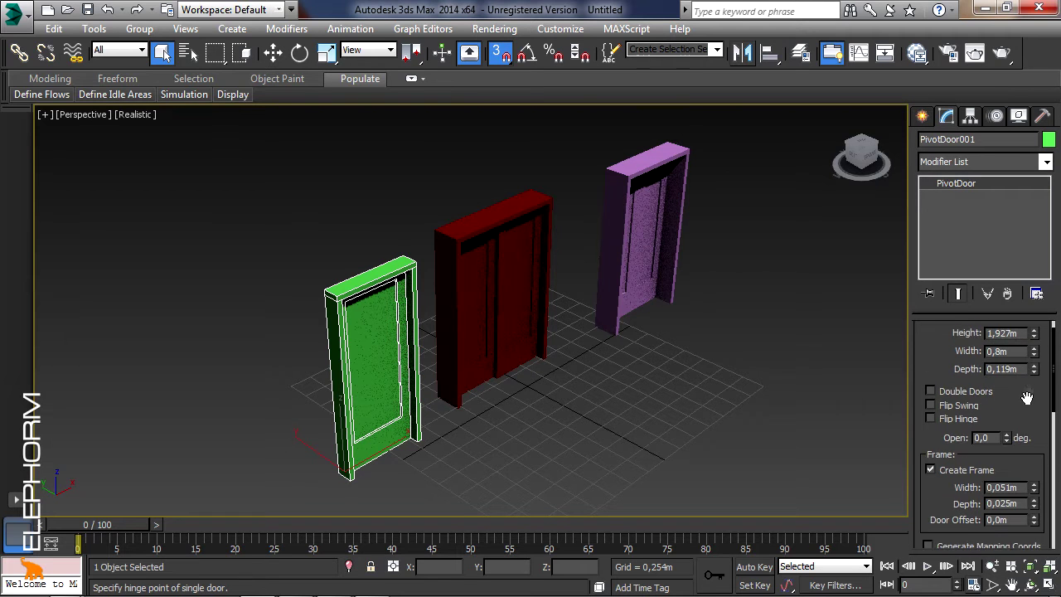
{"action": "mouse_move", "coordinate": [1006, 445]}
{"action": "left_mouse_down"}
{"action": "mouse_move", "coordinate": [1016, 362]}
{"action": "mouse_move", "coordinate": [984, 414]}
{"action": "left_mouse_up"}
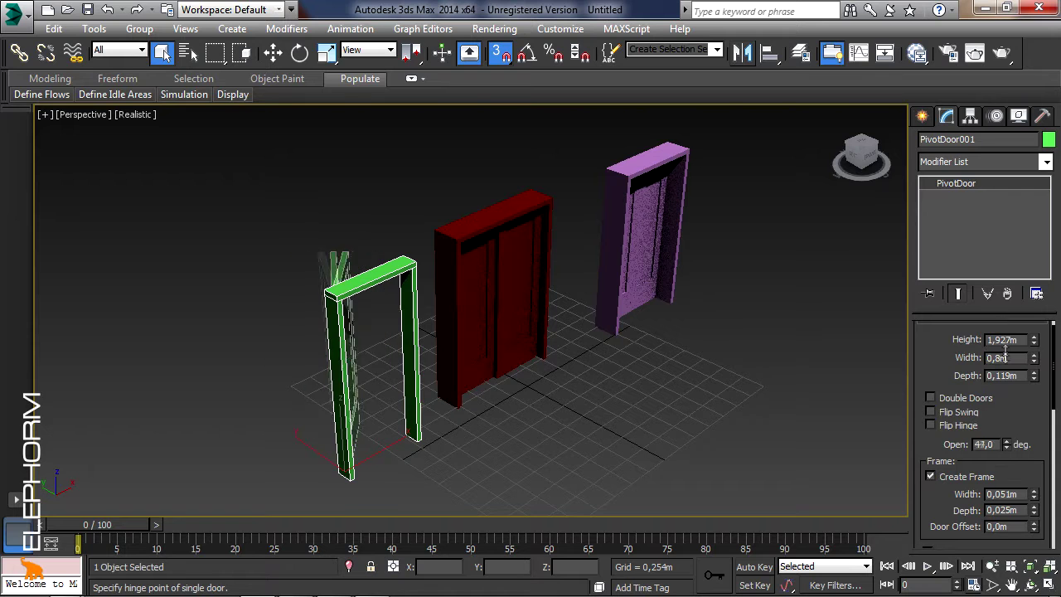
{"action": "mouse_move", "coordinate": [984, 415]}
{"action": "left_mouse_down"}
{"action": "mouse_move", "coordinate": [984, 448]}
{"action": "mouse_move", "coordinate": [1006, 406]}
{"action": "left_mouse_up"}
Make the bifold door a double door opened 32%
{"action": "left_click", "coordinate": [641, 289]}
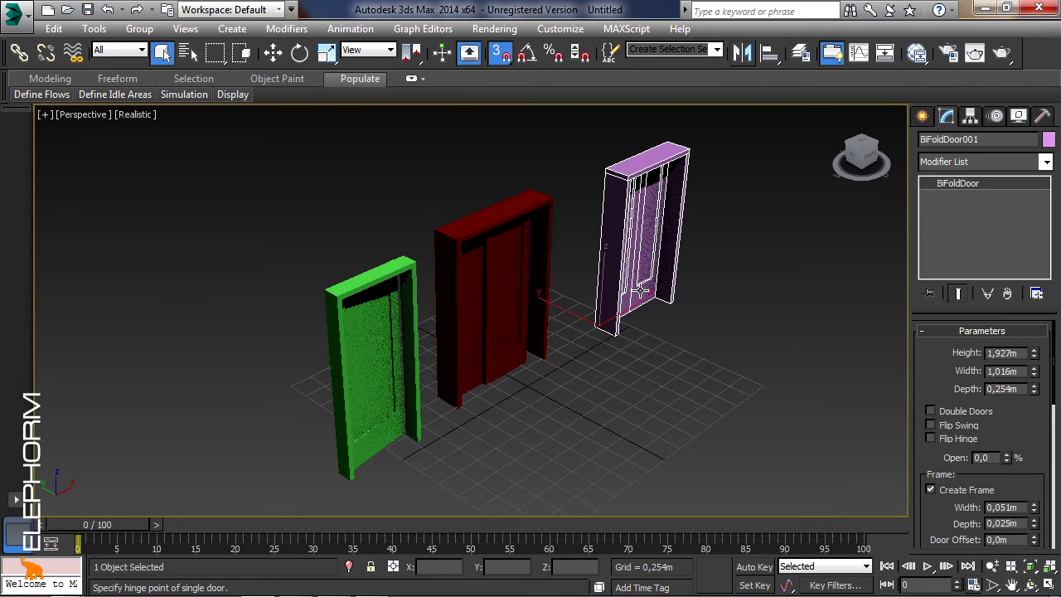
{"action": "left_click_drag", "start_coordinate": [1007, 460], "coordinate": [1028, 379]}
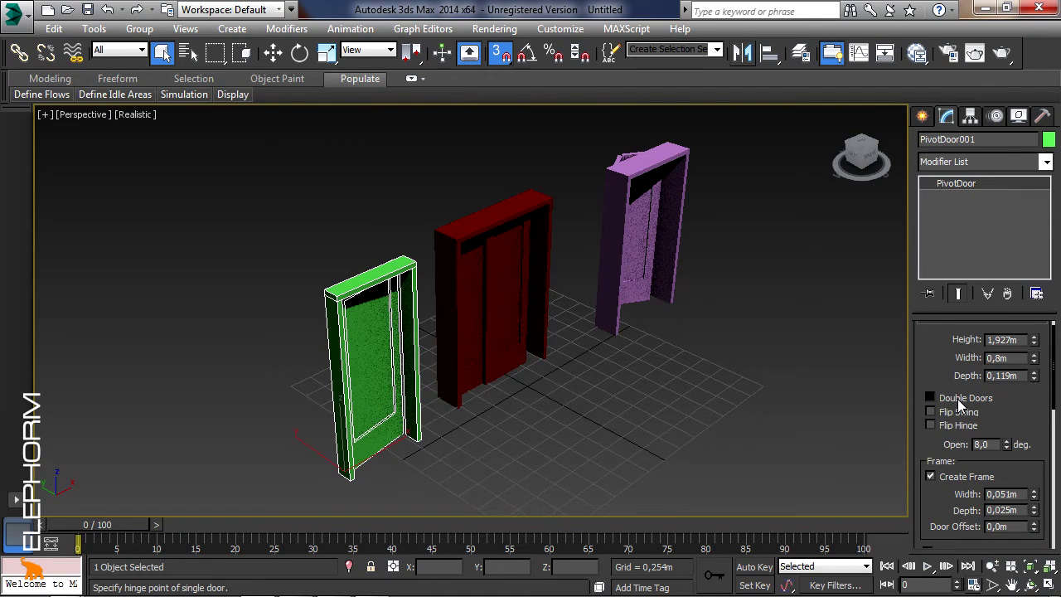
{"action": "left_click", "coordinate": [959, 402]}
{"action": "left_click_drag", "start_coordinate": [1039, 427], "coordinate": [1038, 420]}
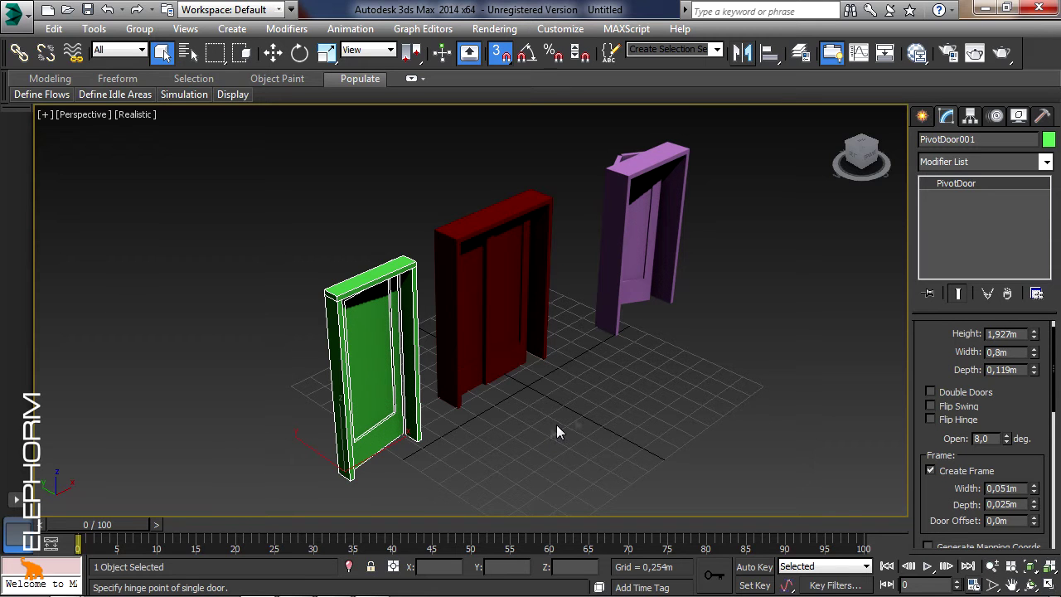
{"action": "left_click", "coordinate": [923, 116]}
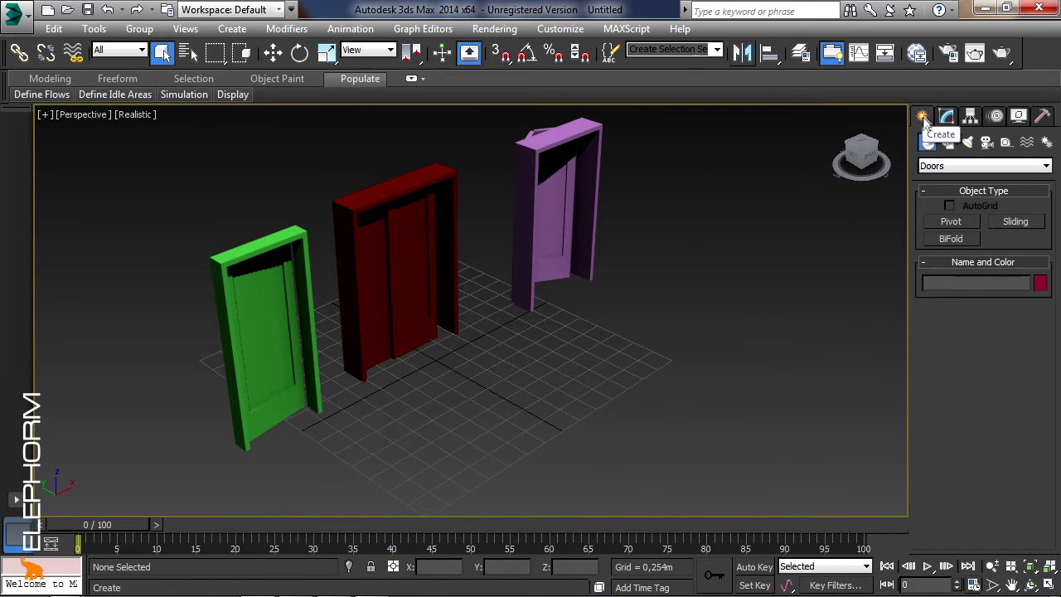
Switch to the Stairs category and start a U-Type Stair
{"action": "left_click", "coordinate": [939, 170]}
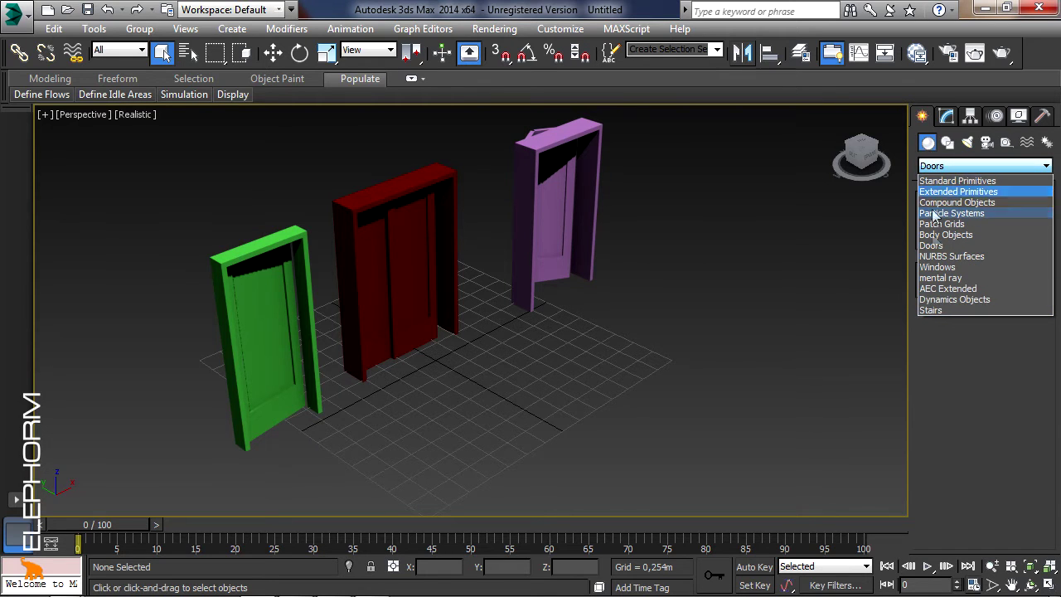
{"action": "left_click", "coordinate": [935, 311]}
{"action": "left_click", "coordinate": [939, 240]}
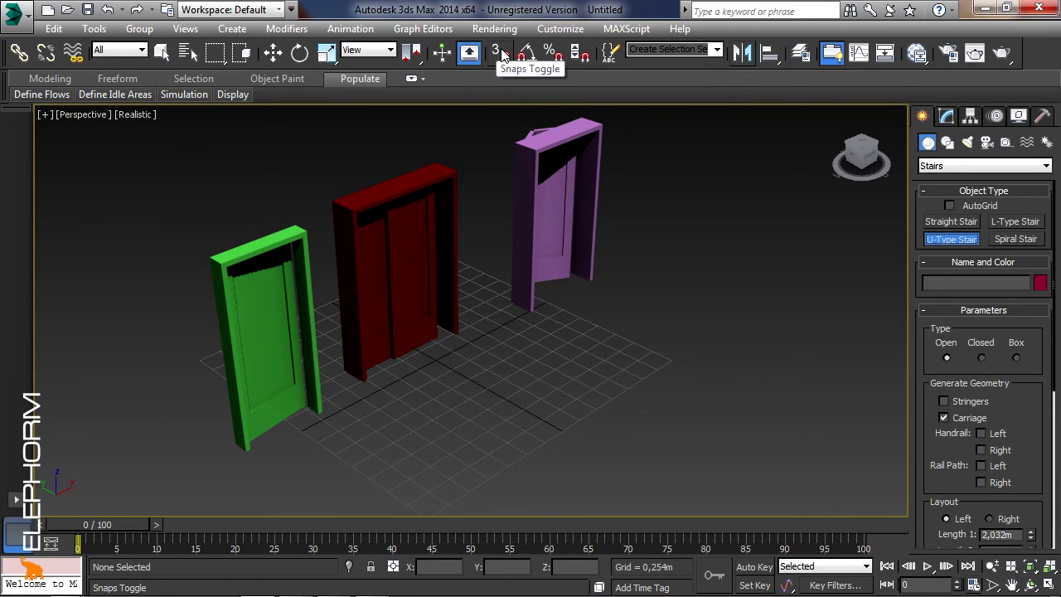
Pan the Top view to clear empty floor space beside the doors
{"action": "left_click", "coordinate": [1049, 586]}
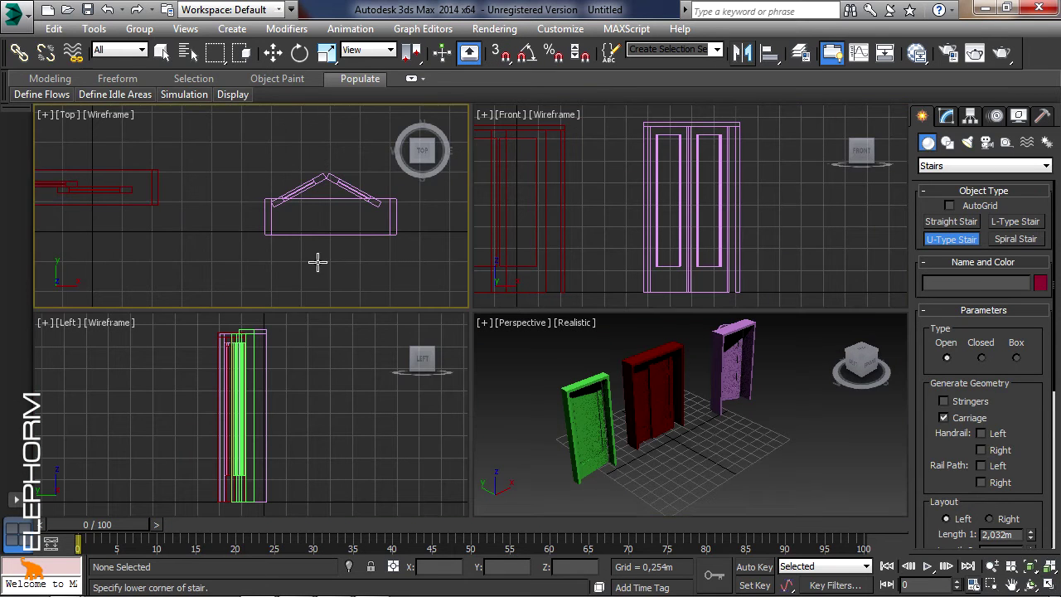
{"action": "scroll", "coordinate": [315, 197], "scroll_direction": "down", "scroll_amount": 3}
{"action": "middle_click_drag", "start_coordinate": [300, 239], "coordinate": [334, 202]}
{"action": "key", "text": "alt+w"}
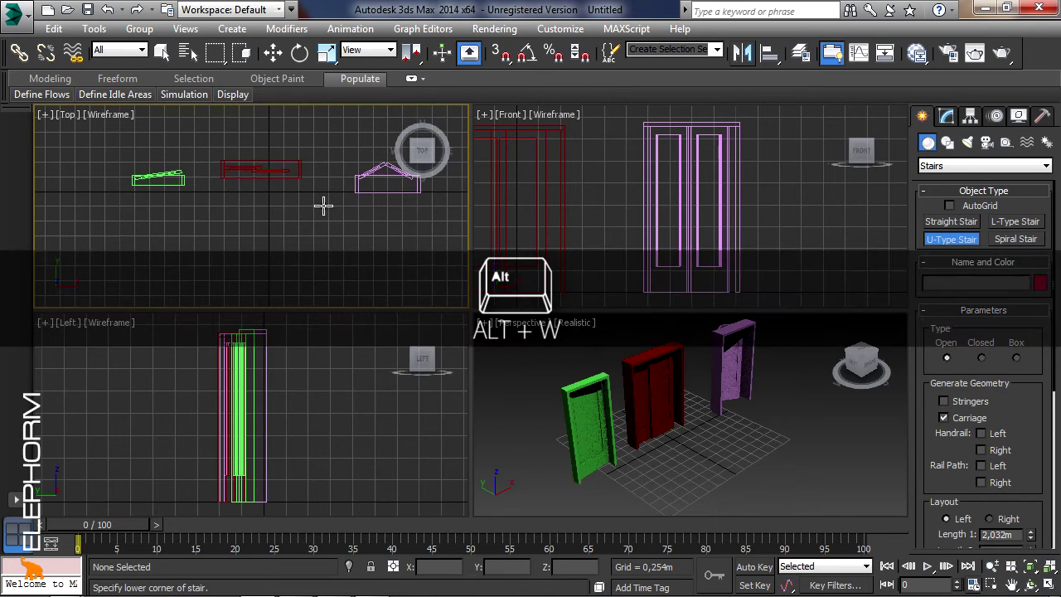
{"action": "scroll", "coordinate": [294, 230], "scroll_direction": "down", "scroll_amount": 2}
{"action": "middle_click_drag", "start_coordinate": [294, 230], "coordinate": [305, 178]}
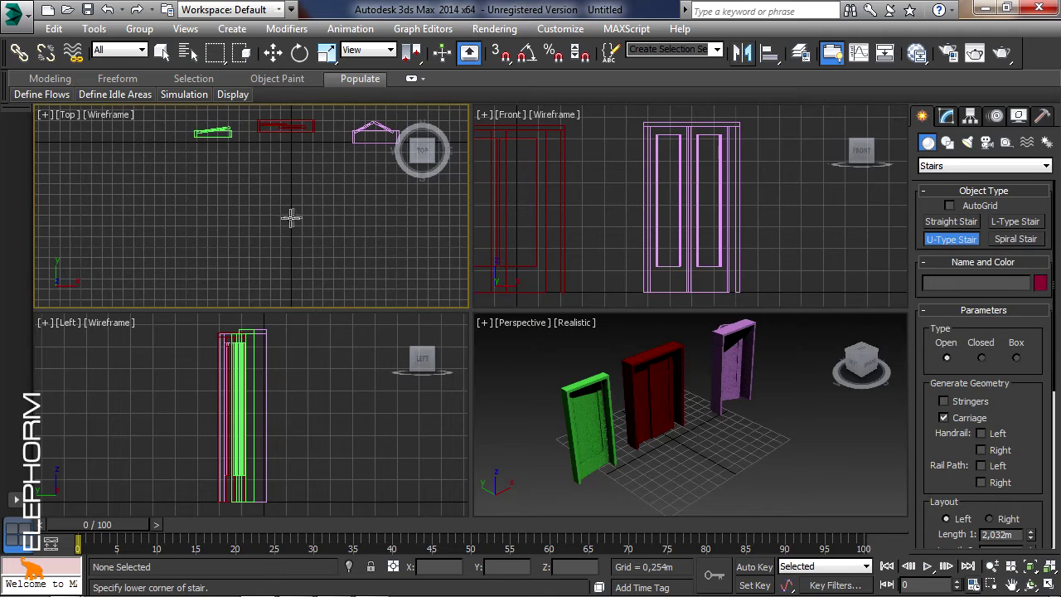
Draw UTypeStair001 with a 2,28 m first flight, then adjust its stair type option
{"action": "left_click_drag", "start_coordinate": [229, 171], "coordinate": [228, 259]}
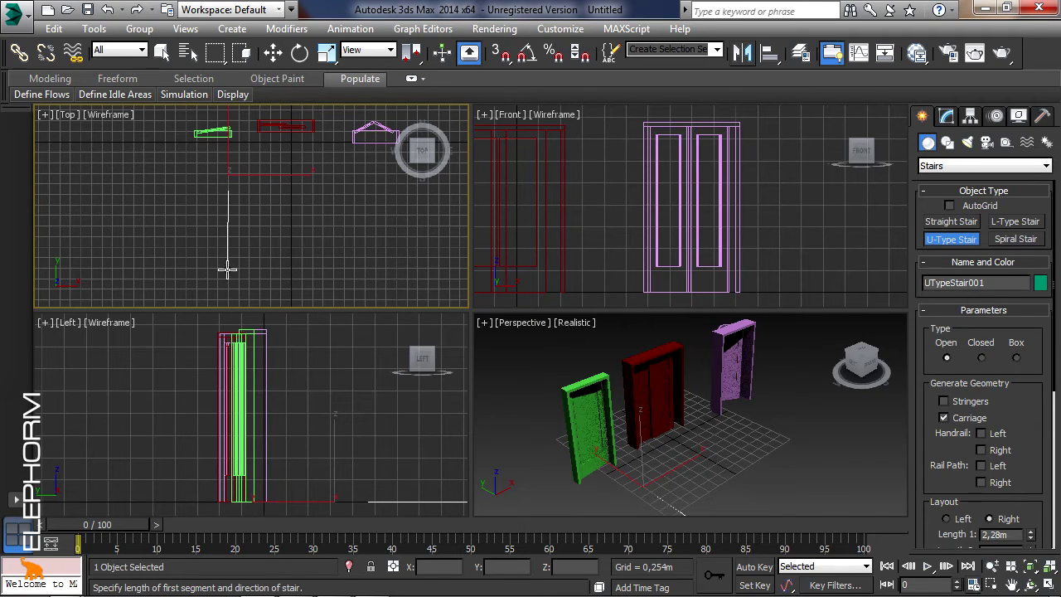
{"action": "left_click_drag", "start_coordinate": [228, 270], "coordinate": [229, 278]}
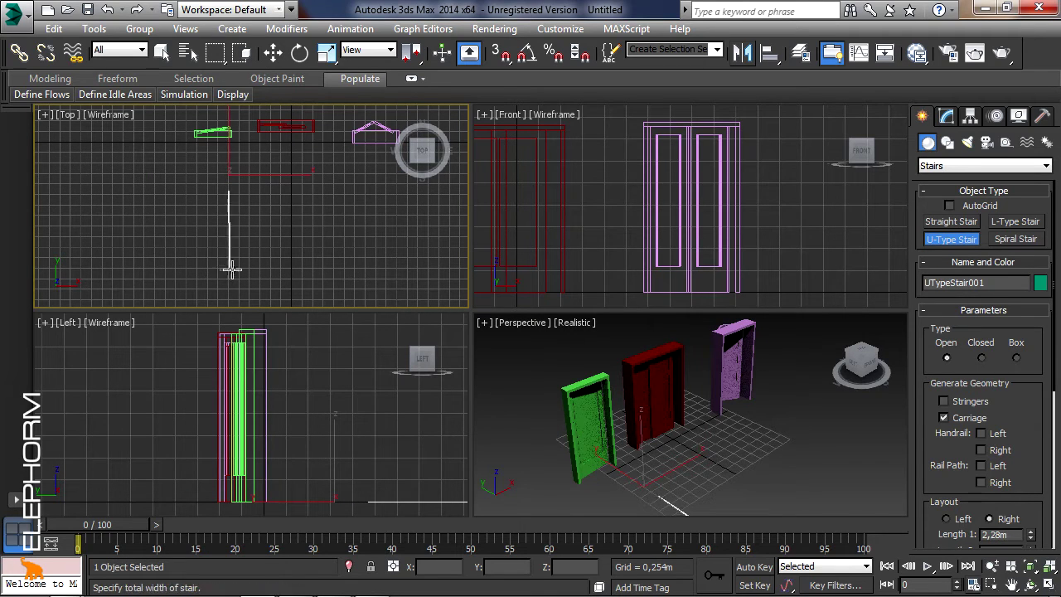
{"action": "left_click", "coordinate": [324, 281]}
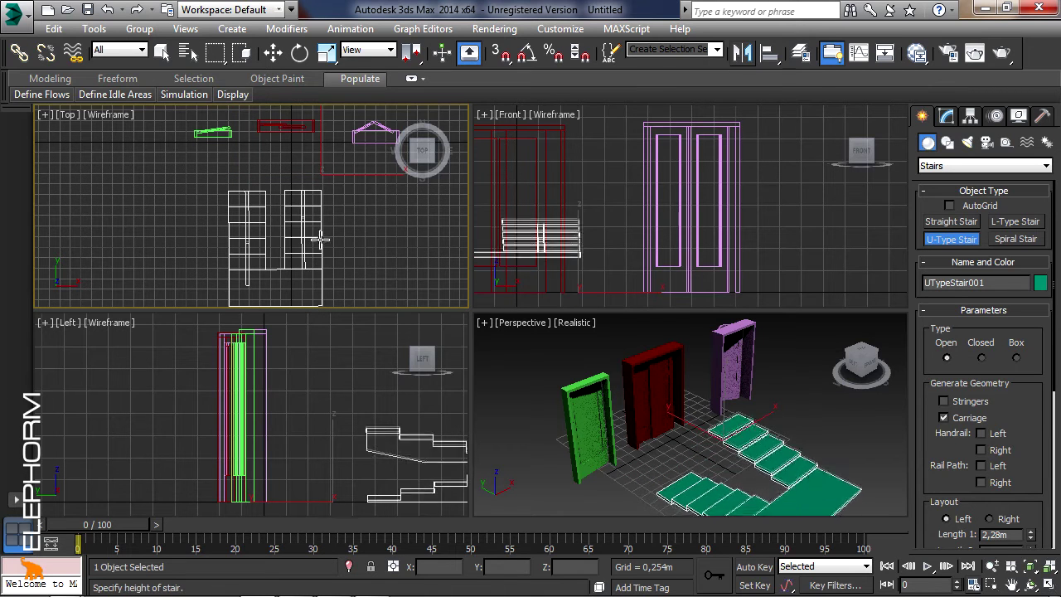
{"action": "left_click", "coordinate": [342, 157]}
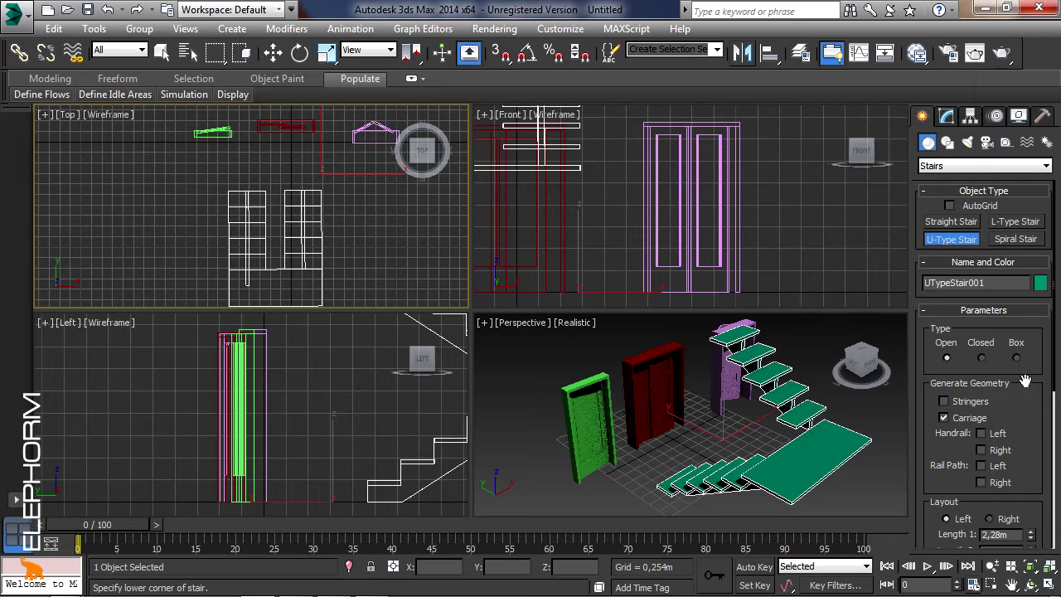
{"action": "left_click", "coordinate": [982, 358]}
Make the U-stair a solid Box type and keep its layout on the left
{"action": "left_click", "coordinate": [1018, 358]}
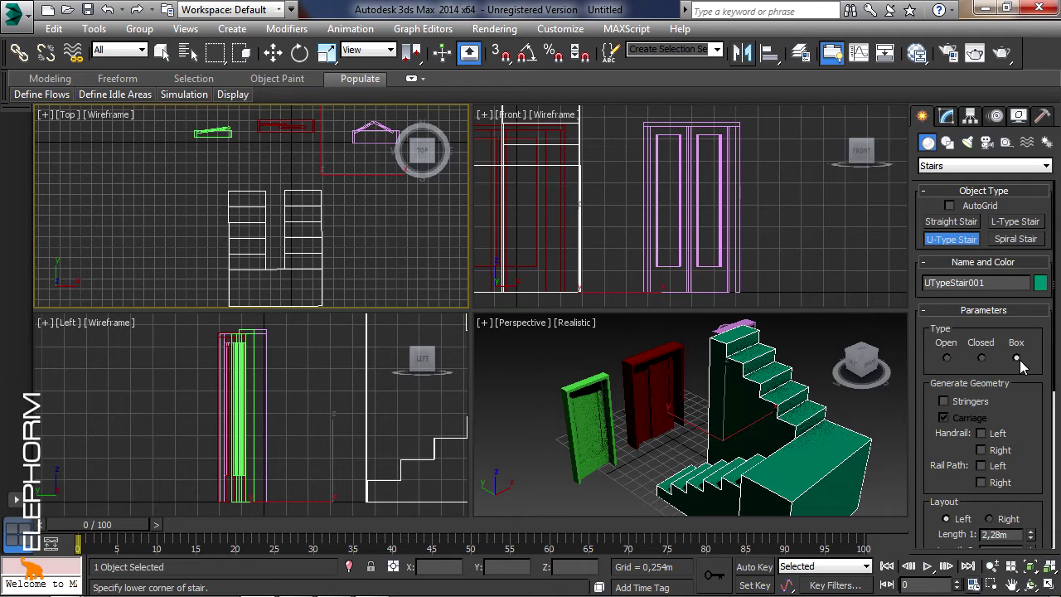
{"action": "scroll", "coordinate": [1028, 365], "scroll_direction": "down", "scroll_amount": 3}
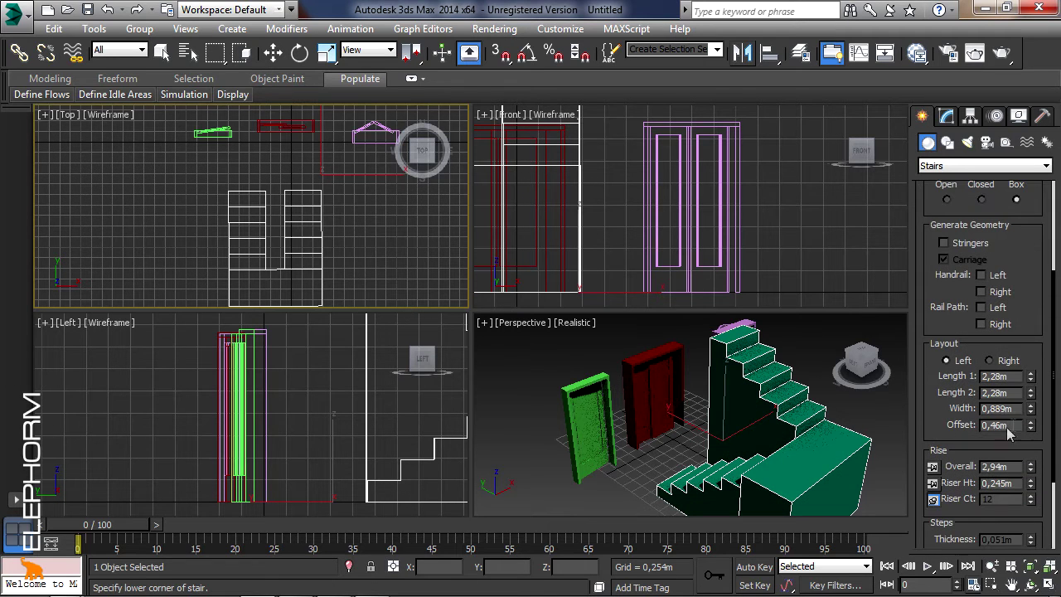
{"action": "left_click", "coordinate": [989, 361]}
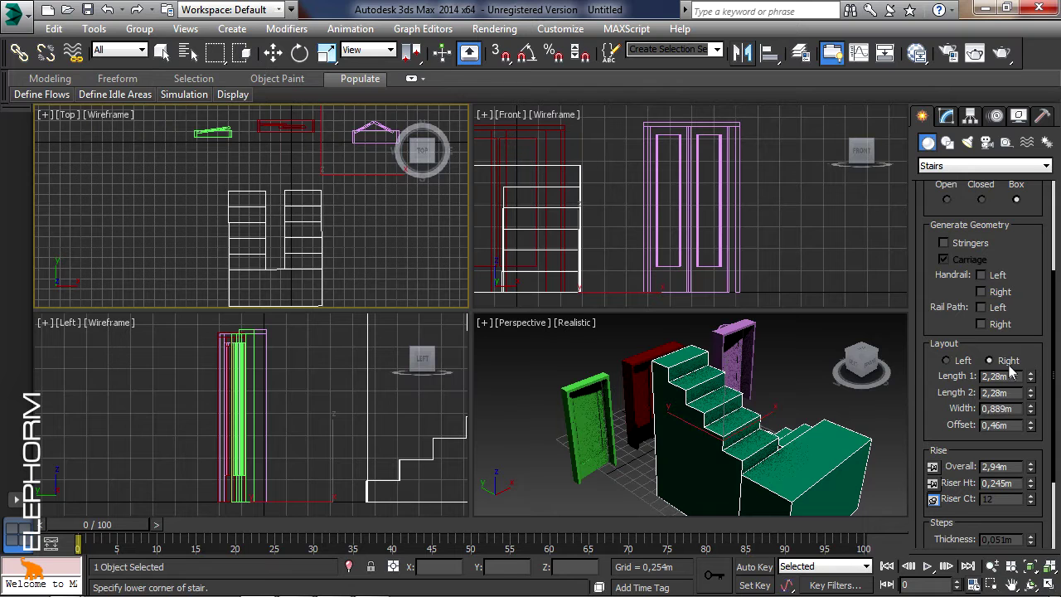
{"action": "key", "text": "ctrl+z"}
{"action": "scroll", "coordinate": [1016, 448], "scroll_direction": "down", "scroll_amount": 2}
{"action": "left_click_drag", "start_coordinate": [1031, 395], "coordinate": [1039, 448]}
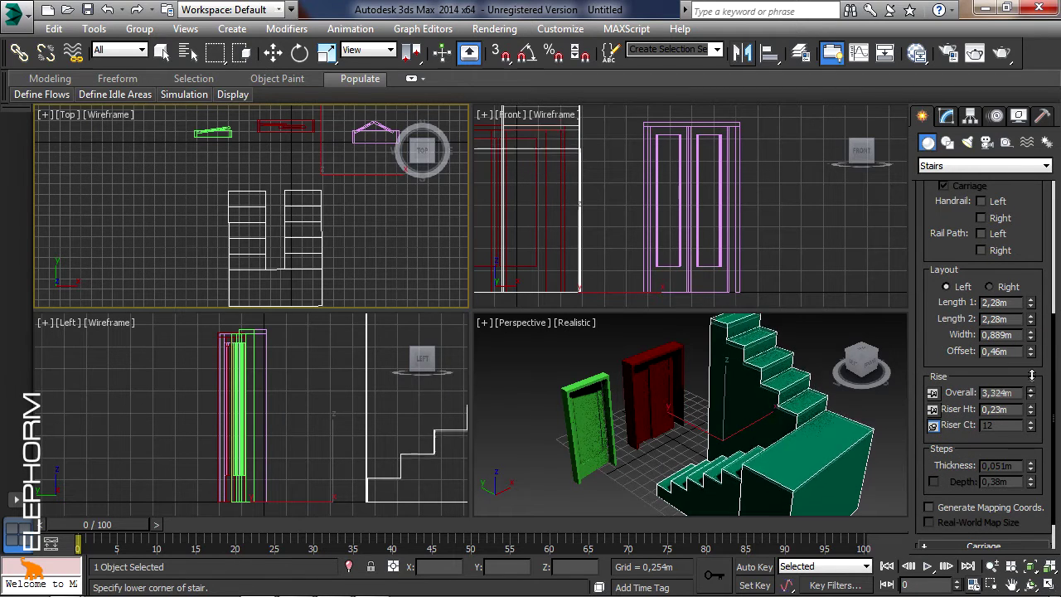
Set the overall rise to 3,073m with 0,256m risers, and expand the Carriage and Railings rollouts
{"action": "scroll", "coordinate": [1040, 448], "scroll_direction": "down", "scroll_amount": 1}
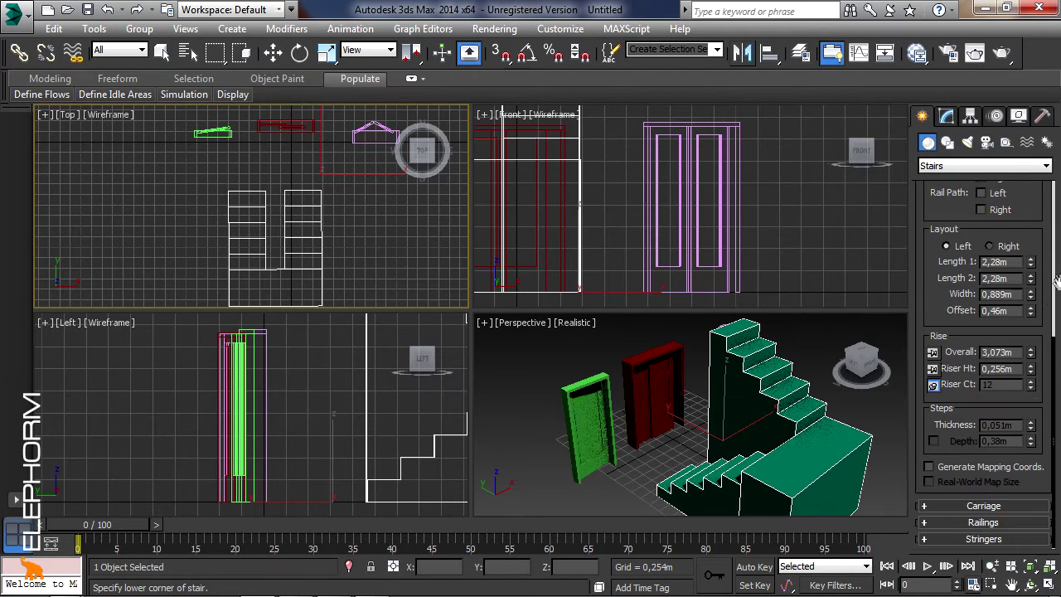
{"action": "left_click", "coordinate": [984, 505]}
{"action": "mouse_move", "coordinate": [1046, 303]}
{"action": "left_mouse_down"}
{"action": "mouse_move", "coordinate": [1041, 463]}
{"action": "mouse_move", "coordinate": [1055, 247]}
{"action": "left_mouse_up"}
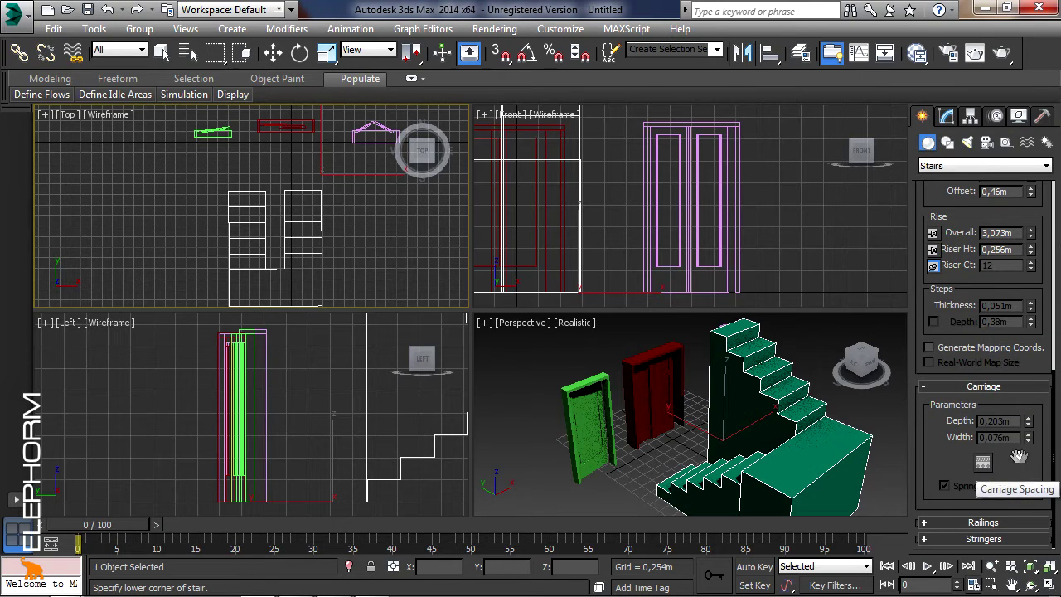
{"action": "scroll", "coordinate": [1028, 443], "scroll_direction": "up", "scroll_amount": 1}
{"action": "left_click", "coordinate": [992, 534]}
{"action": "scroll", "coordinate": [1029, 398], "scroll_direction": "up", "scroll_amount": 2}
{"action": "scroll", "coordinate": [1024, 394], "scroll_direction": "up", "scroll_amount": 2}
{"action": "scroll", "coordinate": [1013, 391], "scroll_direction": "up", "scroll_amount": 1}
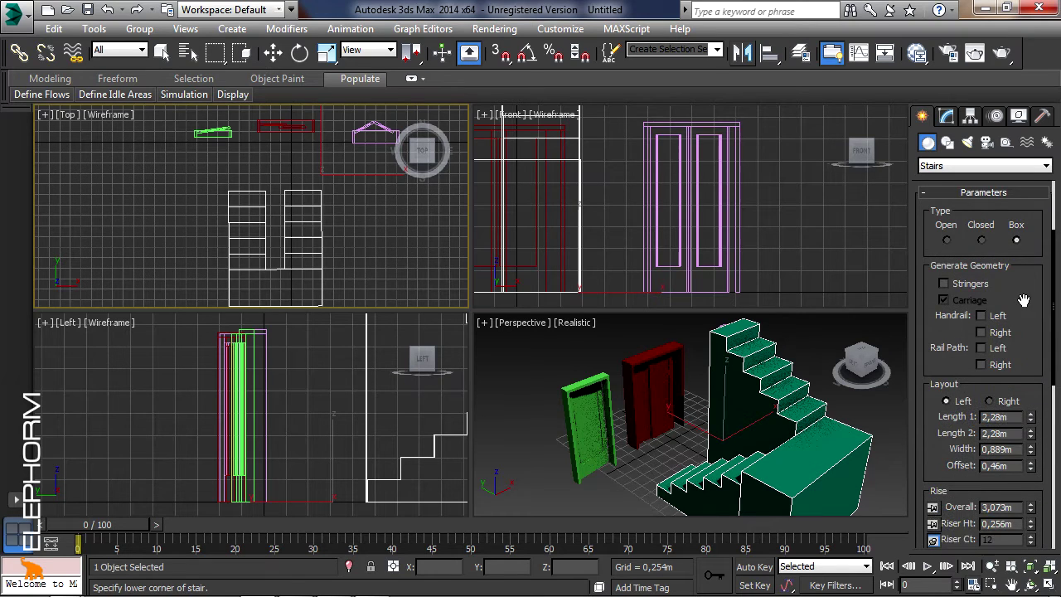
{"action": "scroll", "coordinate": [1024, 300], "scroll_direction": "up", "scroll_amount": 1}
Add stringers and left and right handrails, raising the railing height to 1,088m
{"action": "left_click", "coordinate": [945, 310]}
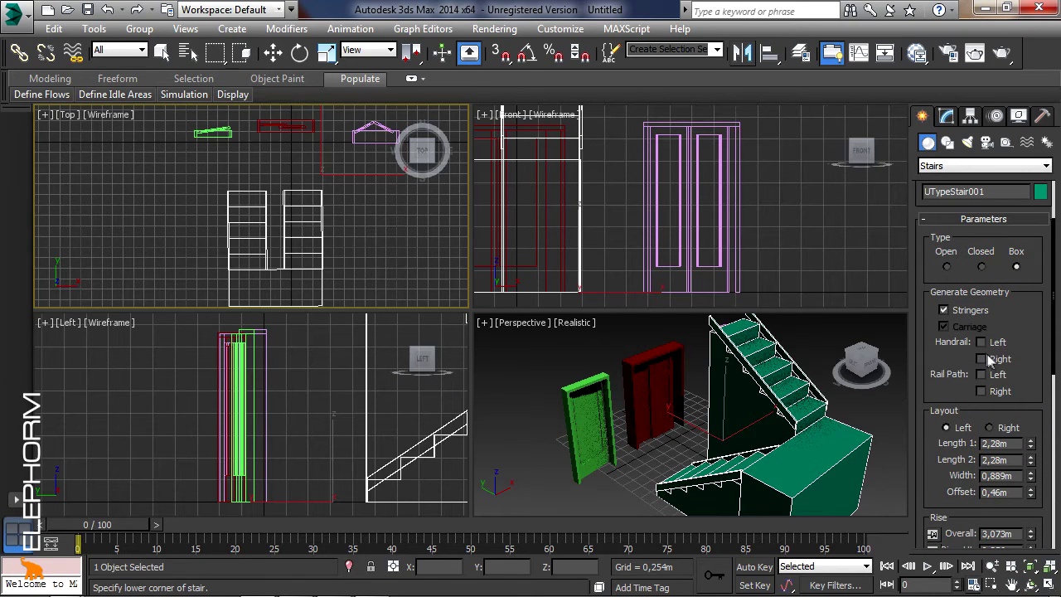
{"action": "left_click", "coordinate": [981, 342]}
{"action": "left_click", "coordinate": [981, 358]}
{"action": "scroll", "coordinate": [1030, 412], "scroll_direction": "down", "scroll_amount": 2}
{"action": "scroll", "coordinate": [1026, 412], "scroll_direction": "down", "scroll_amount": 3}
{"action": "scroll", "coordinate": [1020, 412], "scroll_direction": "down", "scroll_amount": 3}
{"action": "scroll", "coordinate": [1013, 412], "scroll_direction": "down", "scroll_amount": 2}
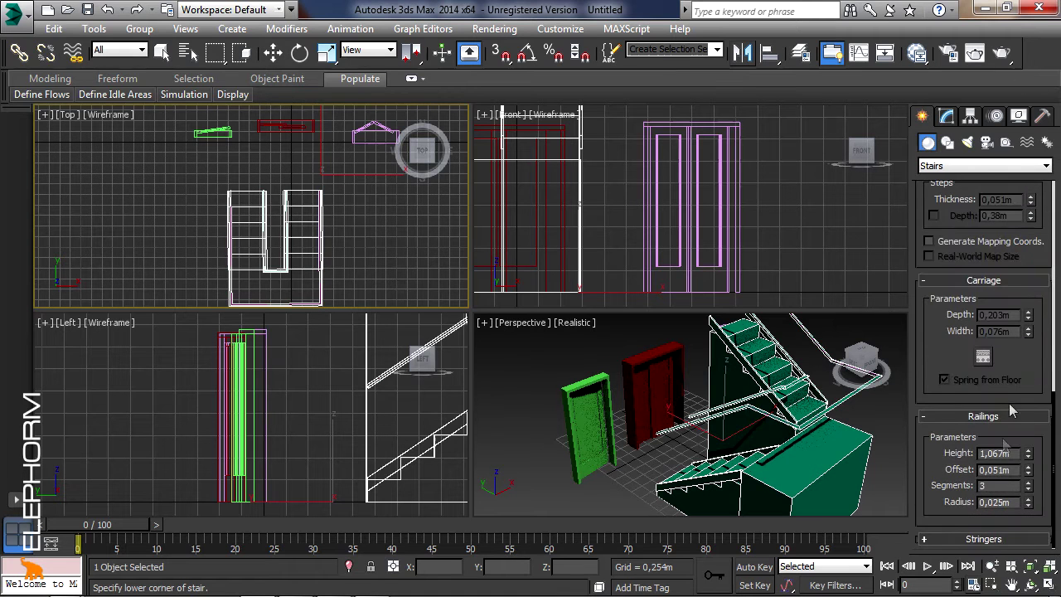
{"action": "mouse_move", "coordinate": [1032, 457]}
{"action": "left_mouse_down"}
{"action": "mouse_move", "coordinate": [1028, 476]}
{"action": "mouse_move", "coordinate": [1032, 441]}
{"action": "left_mouse_up"}
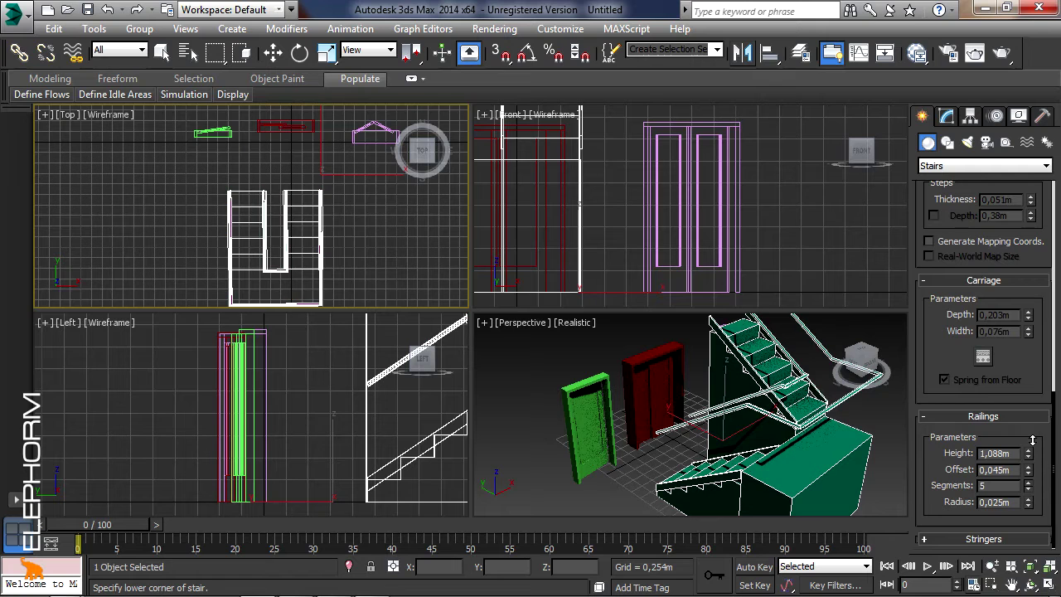
Set stringer depth to 0,578m and offset to 0,713m, then switch to AEC Extended objects
{"action": "left_click", "coordinate": [1006, 539]}
{"action": "left_click_drag", "start_coordinate": [1028, 473], "coordinate": [1028, 448]}
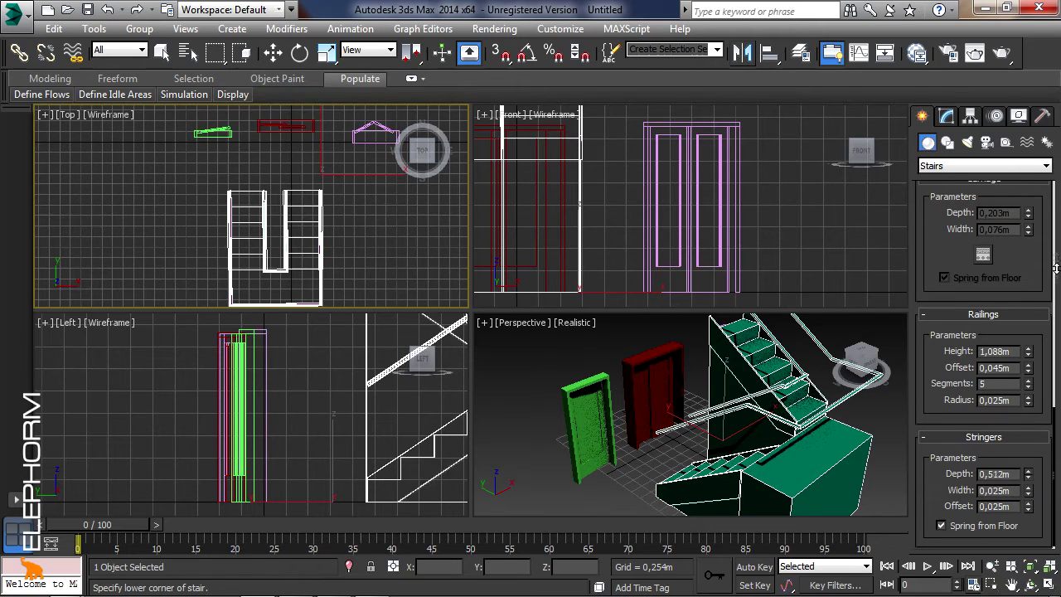
{"action": "left_click_drag", "start_coordinate": [1028, 506], "coordinate": [1028, 480]}
{"action": "left_click_drag", "start_coordinate": [803, 512], "coordinate": [804, 464]}
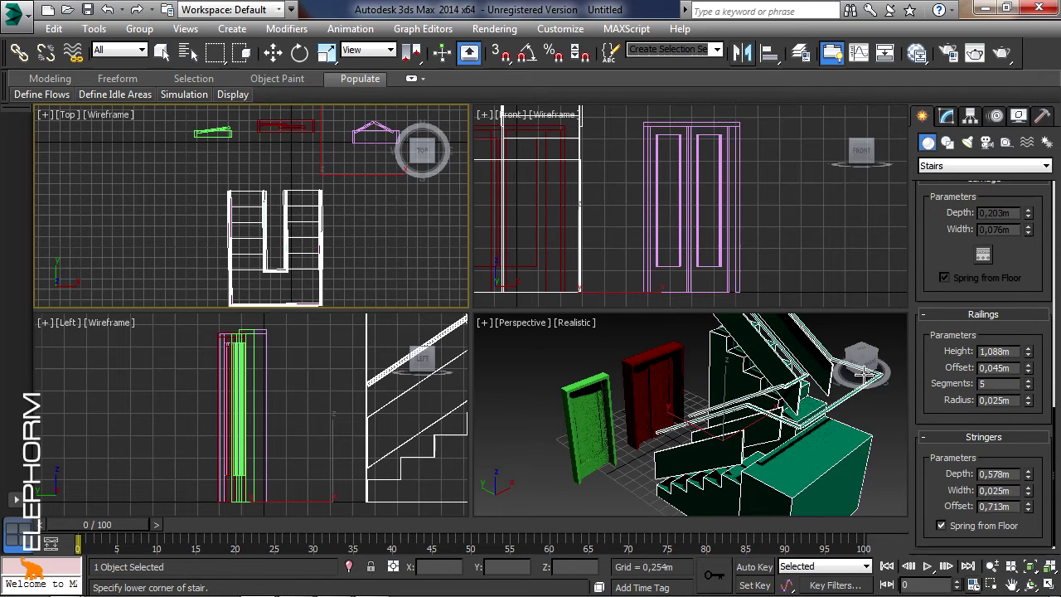
{"action": "left_click", "coordinate": [983, 166]}
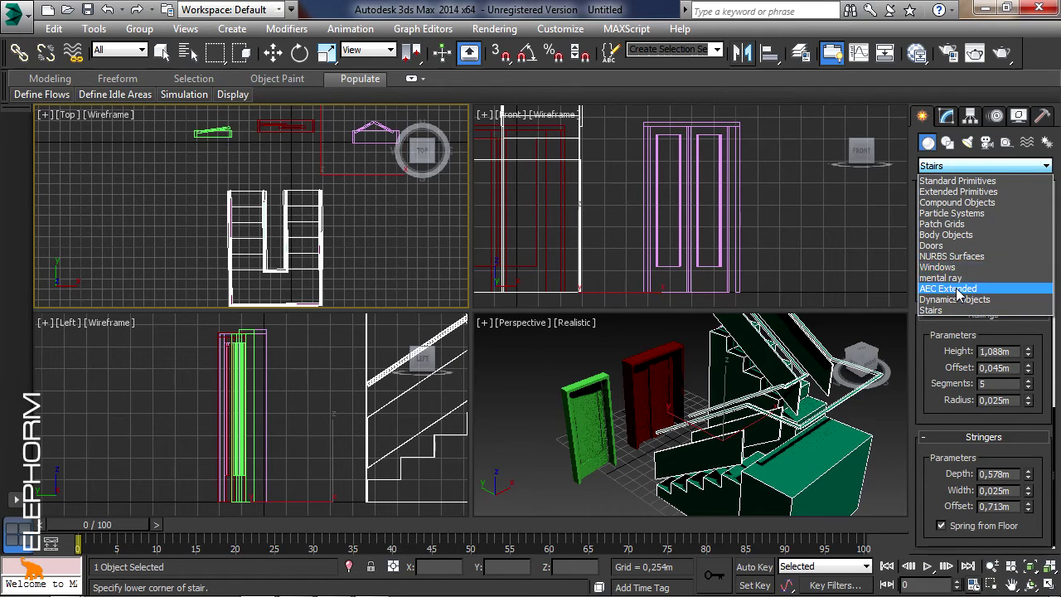
{"action": "left_click", "coordinate": [957, 288]}
Place an American Elm foliage tree, Foliage001, in the Top viewport beside the stair
{"action": "left_click", "coordinate": [954, 221]}
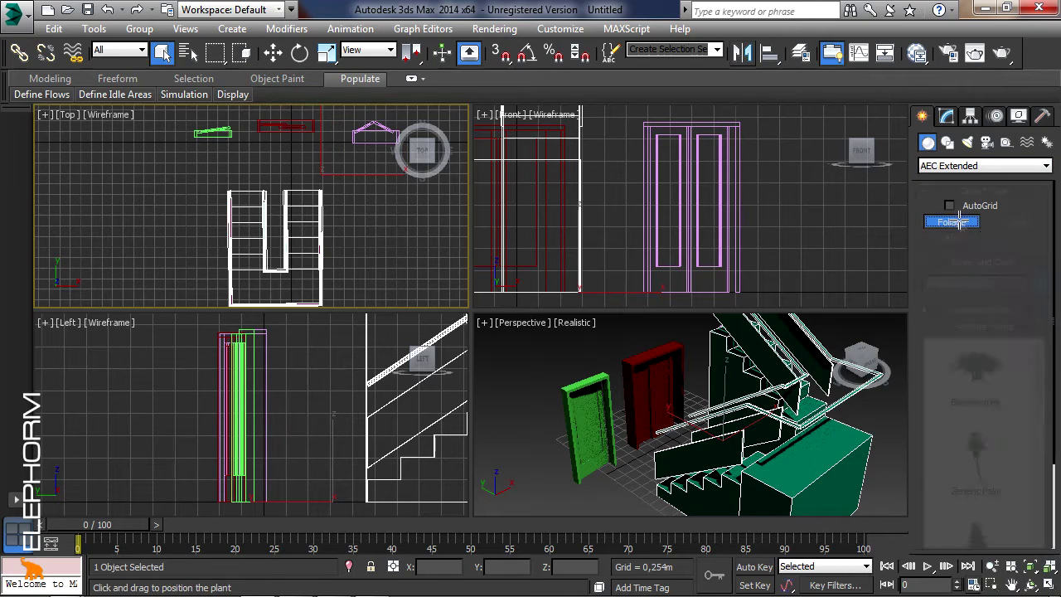
{"action": "left_click_drag", "start_coordinate": [1035, 373], "coordinate": [1049, 447]}
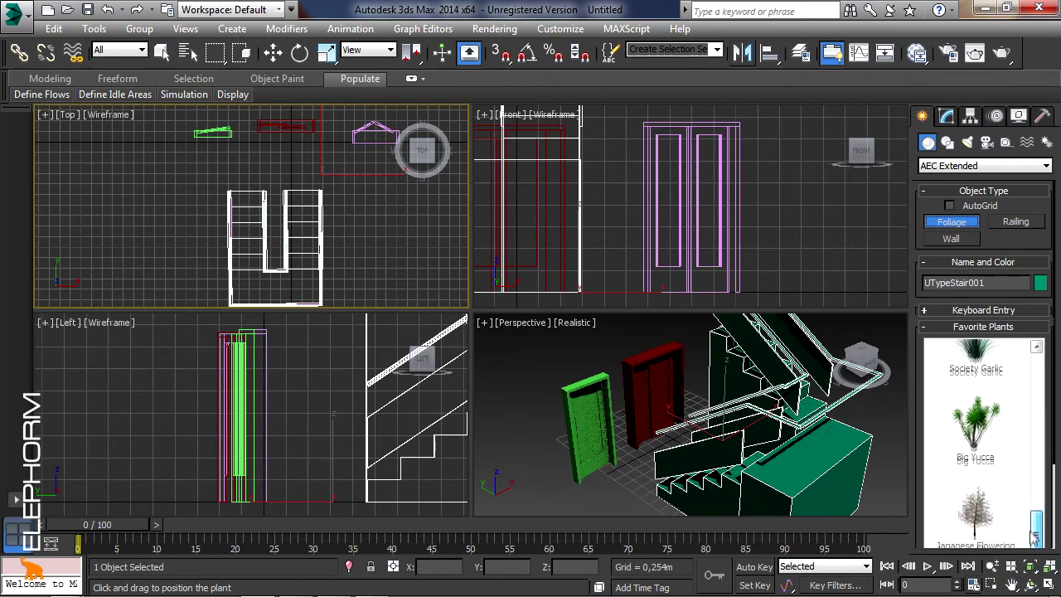
{"action": "left_click_drag", "start_coordinate": [1049, 448], "coordinate": [1037, 455]}
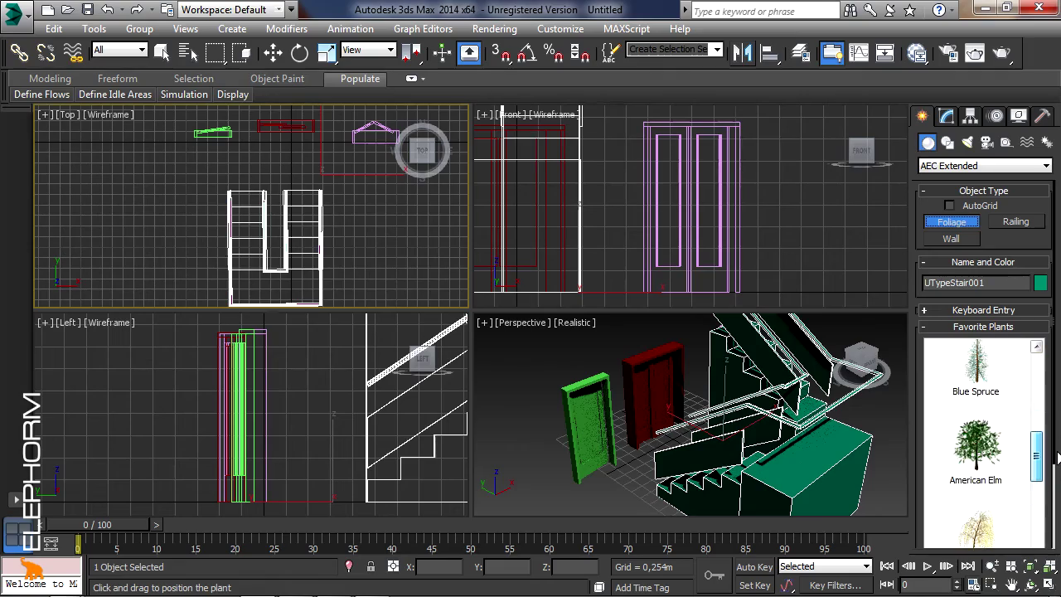
{"action": "left_click", "coordinate": [993, 454]}
{"action": "scroll", "coordinate": [312, 237], "scroll_direction": "down", "scroll_amount": 2}
{"action": "scroll", "coordinate": [311, 237], "scroll_direction": "down", "scroll_amount": 1}
{"action": "mouse_move", "coordinate": [187, 203]}
{"action": "left_mouse_down"}
{"action": "mouse_move", "coordinate": [171, 213]}
{"action": "mouse_move", "coordinate": [187, 201]}
{"action": "left_mouse_up"}
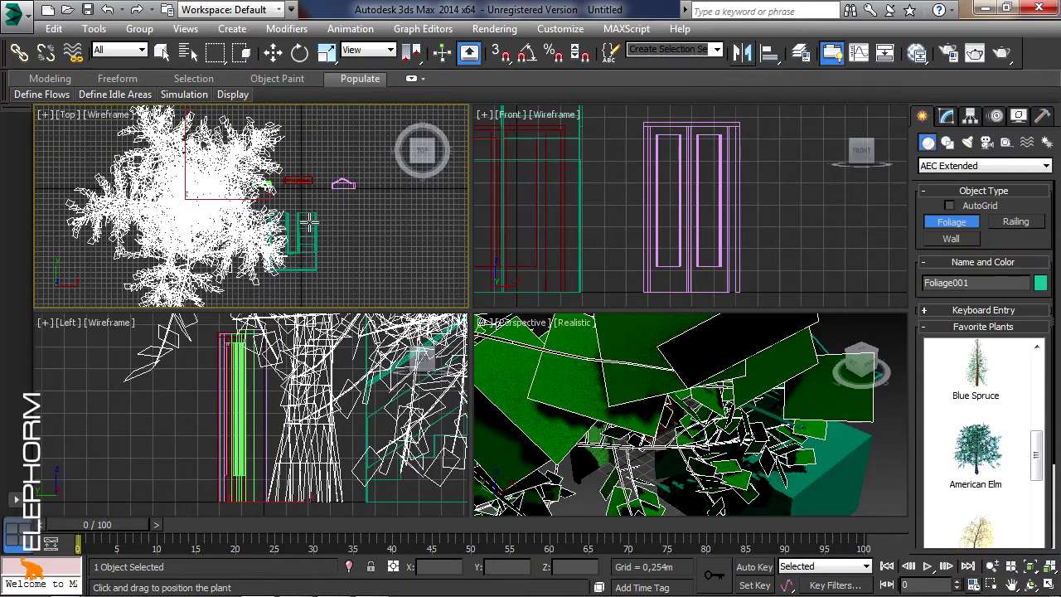
Zoom, pan and orbit the Perspective view to frame the new tree
{"action": "scroll", "coordinate": [308, 222], "scroll_direction": "down", "scroll_amount": 3}
{"action": "scroll", "coordinate": [308, 223], "scroll_direction": "down", "scroll_amount": 2}
{"action": "scroll", "coordinate": [679, 401], "scroll_direction": "down", "scroll_amount": 5}
{"action": "scroll", "coordinate": [678, 400], "scroll_direction": "down", "scroll_amount": 3}
{"action": "middle_click_drag", "start_coordinate": [699, 409], "coordinate": [679, 421]}
{"action": "left_click", "coordinate": [1031, 585]}
{"action": "mouse_move", "coordinate": [664, 415]}
{"action": "left_mouse_down"}
{"action": "mouse_move", "coordinate": [734, 477]}
{"action": "mouse_move", "coordinate": [664, 419]}
{"action": "left_mouse_up"}
{"action": "scroll", "coordinate": [734, 478], "scroll_direction": "up", "scroll_amount": 3}
{"action": "scroll", "coordinate": [665, 419], "scroll_direction": "up", "scroll_amount": 2}
{"action": "scroll", "coordinate": [665, 419], "scroll_direction": "up", "scroll_amount": 1}
{"action": "scroll", "coordinate": [667, 420], "scroll_direction": "up", "scroll_amount": 2}
{"action": "mouse_move", "coordinate": [1036, 456]}
{"action": "left_mouse_down"}
{"action": "mouse_move", "coordinate": [1049, 543]}
{"action": "mouse_move", "coordinate": [1046, 373]}
{"action": "left_mouse_up"}
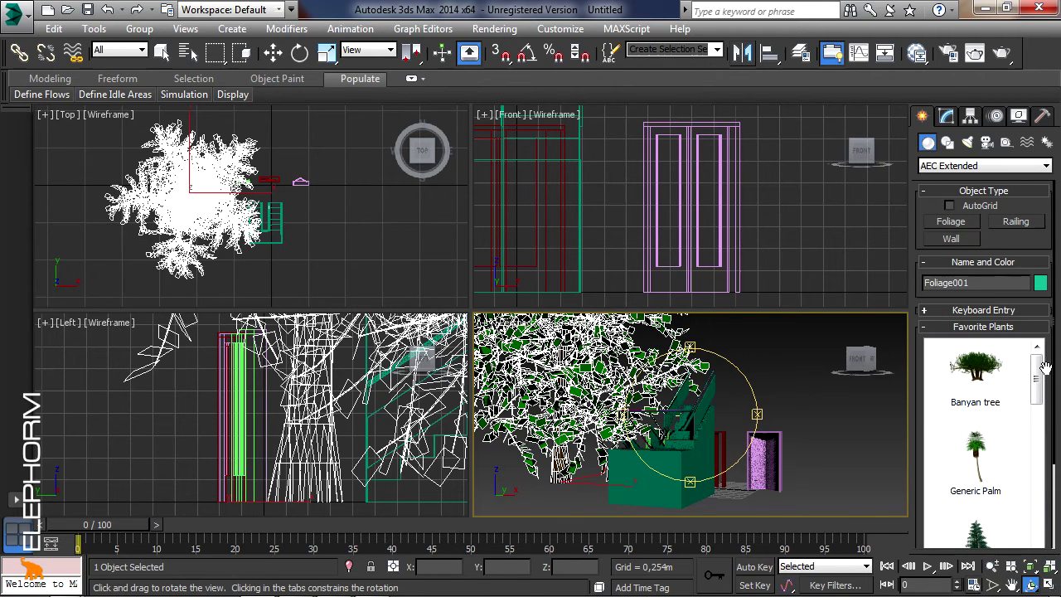
Set Foliage001 height to 7,041m and pruning to 0,3, then return to Foliage creation
{"action": "left_click", "coordinate": [947, 116]}
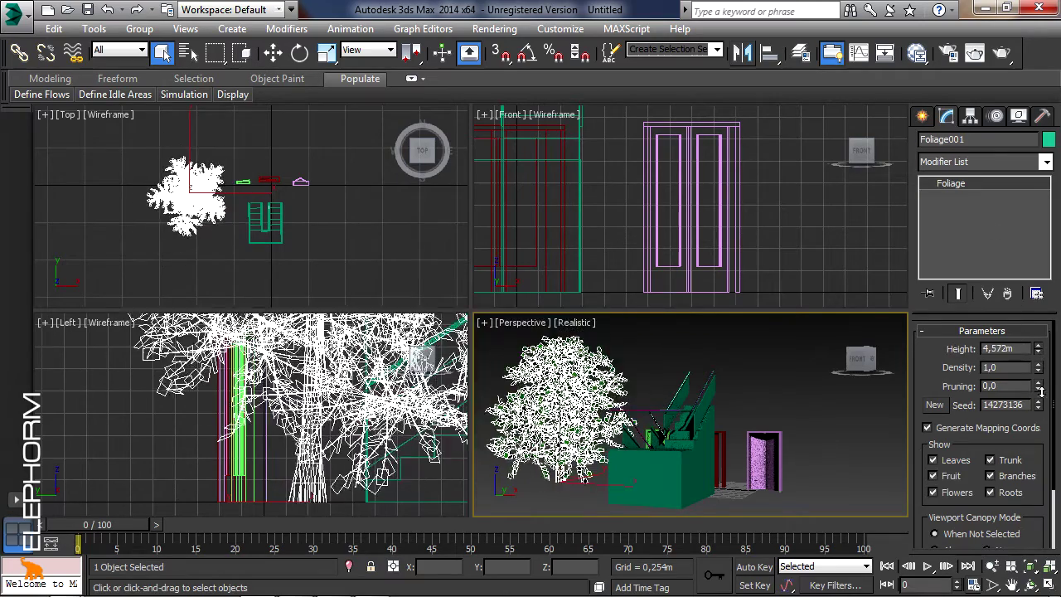
{"action": "left_click_drag", "start_coordinate": [1042, 367], "coordinate": [1047, 382]}
{"action": "scroll", "coordinate": [1034, 452], "scroll_direction": "down", "scroll_amount": 2}
{"action": "scroll", "coordinate": [1037, 453], "scroll_direction": "down", "scroll_amount": 2}
{"action": "scroll", "coordinate": [1038, 455], "scroll_direction": "up", "scroll_amount": 4}
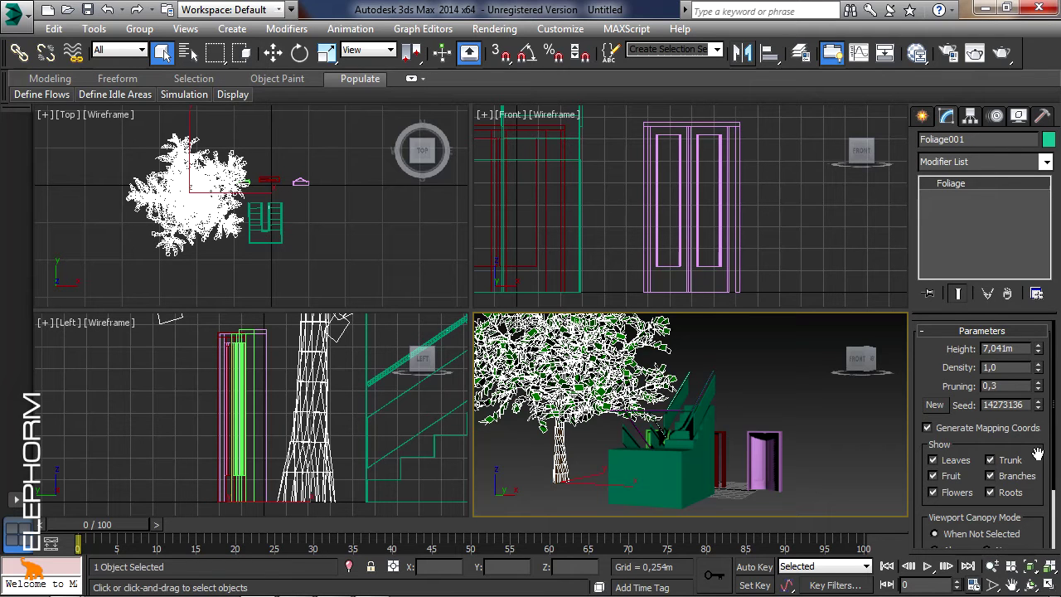
{"action": "left_click", "coordinate": [922, 116]}
{"action": "left_click", "coordinate": [952, 221]}
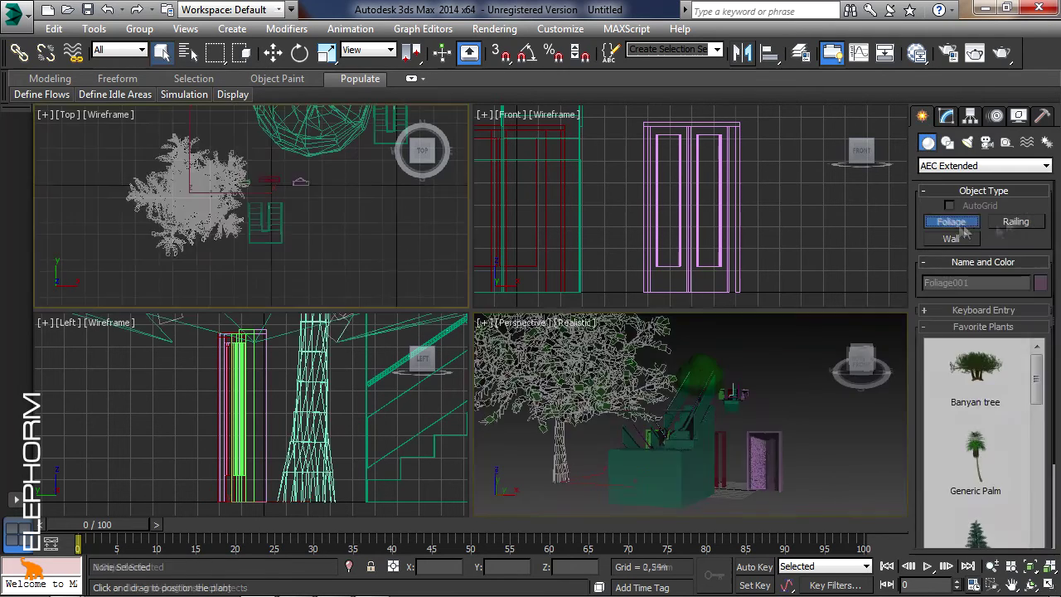
Draw a straight 12,471m railing, Railing001, in the Top viewport
{"action": "left_click", "coordinate": [1025, 231]}
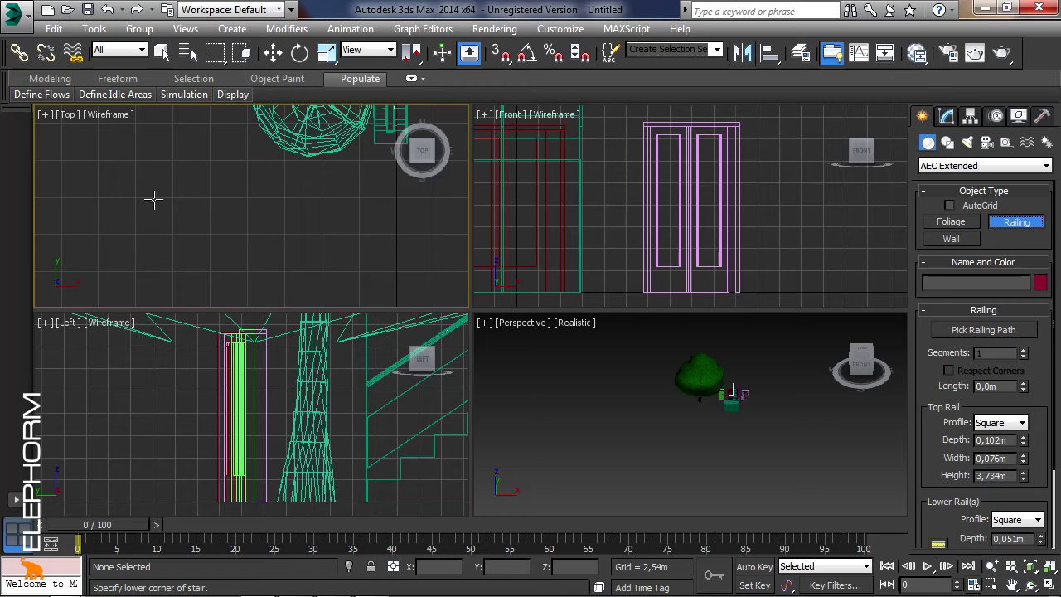
{"action": "left_click_drag", "start_coordinate": [153, 200], "coordinate": [324, 199]}
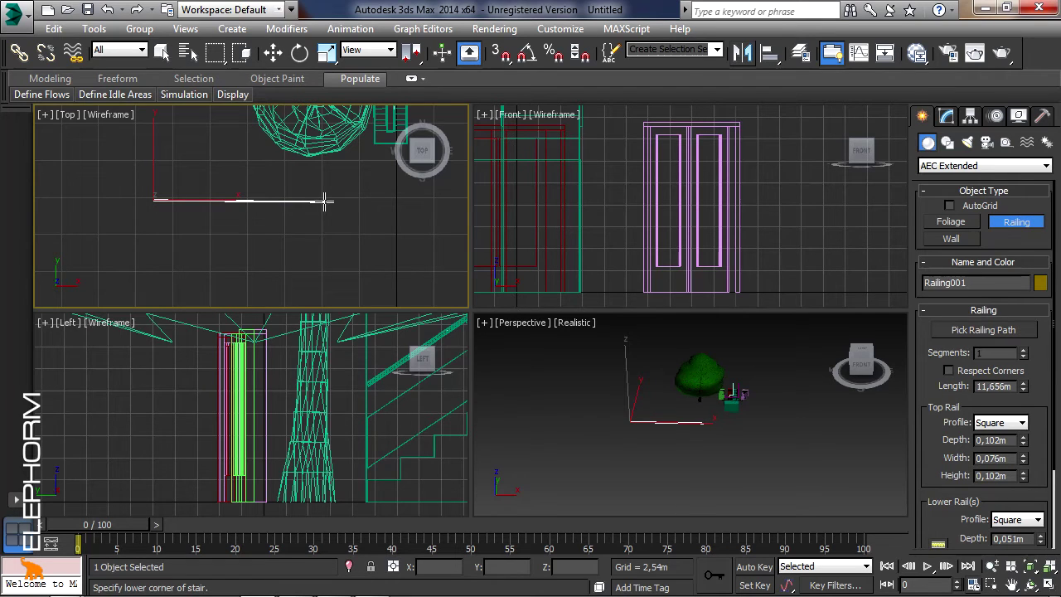
{"action": "left_click", "coordinate": [324, 148]}
{"action": "mouse_move", "coordinate": [798, 476]}
{"action": "middle_mouse_down"}
{"action": "mouse_move", "coordinate": [741, 481]}
{"action": "mouse_move", "coordinate": [671, 421]}
{"action": "mouse_move", "coordinate": [769, 442]}
{"action": "middle_mouse_up"}
Give the railing a square top rail profile and a height of 2.721m
{"action": "left_click", "coordinate": [1022, 423]}
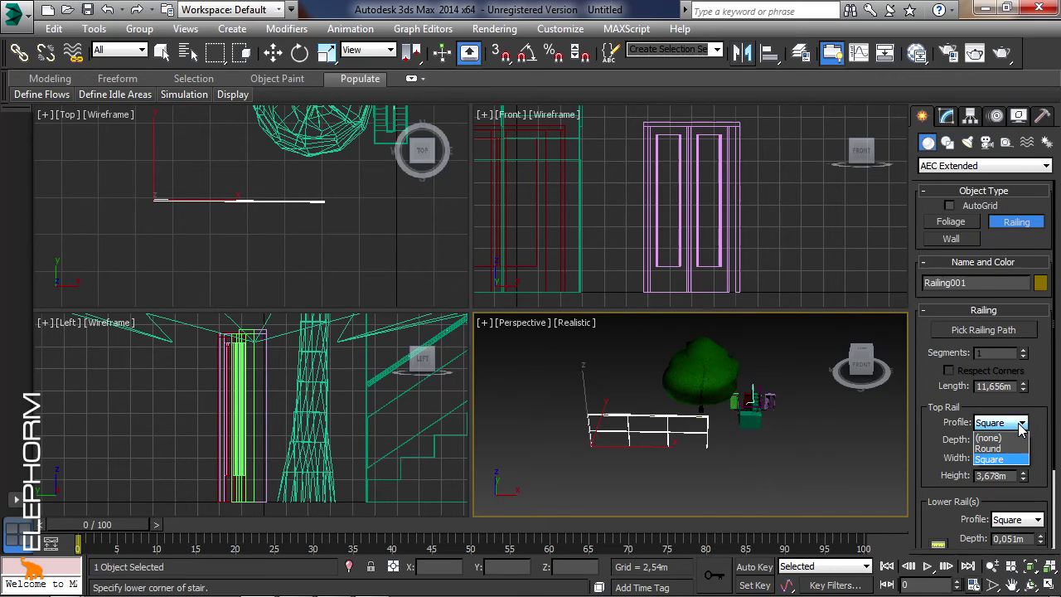
{"action": "left_click", "coordinate": [1006, 453]}
{"action": "left_click", "coordinate": [1023, 424]}
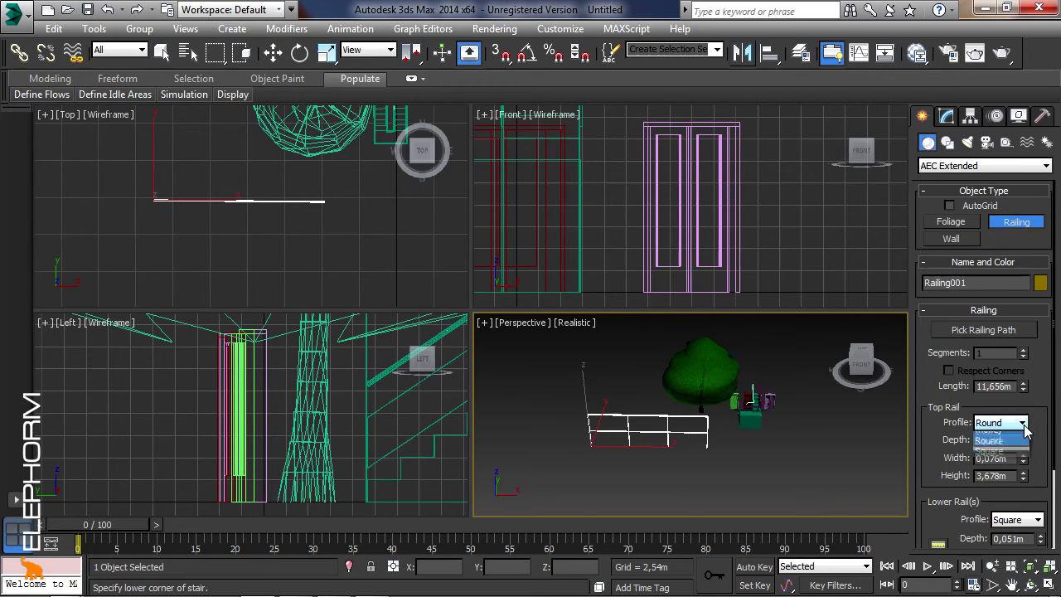
{"action": "left_click", "coordinate": [990, 458]}
{"action": "mouse_move", "coordinate": [1023, 475]}
{"action": "left_mouse_down"}
{"action": "mouse_move", "coordinate": [1025, 457]}
{"action": "mouse_move", "coordinate": [1028, 493]}
{"action": "left_mouse_up"}
{"action": "left_click_drag", "start_coordinate": [1025, 387], "coordinate": [1038, 398]}
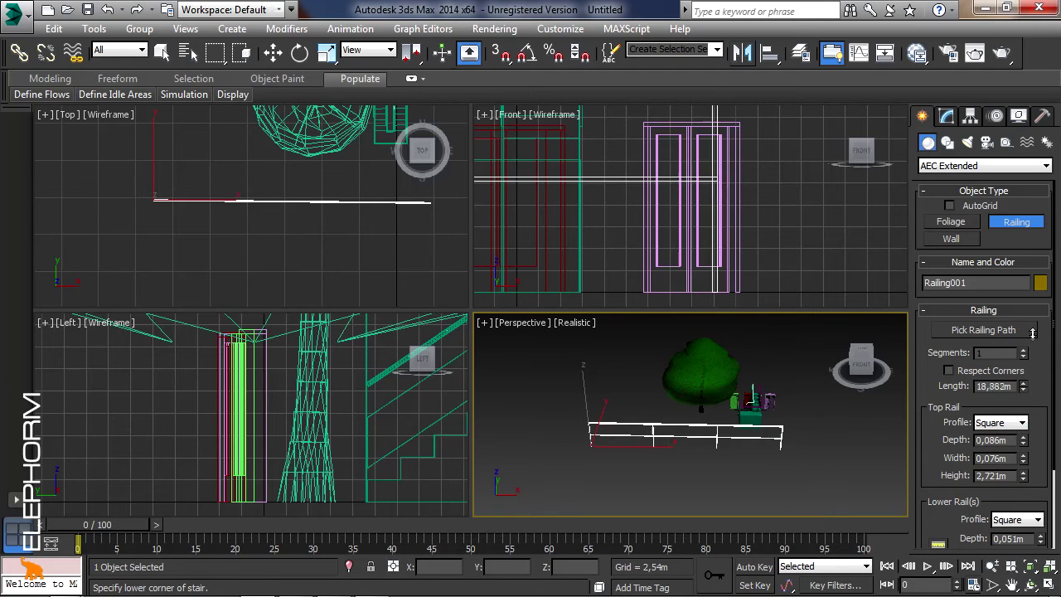
{"action": "scroll", "coordinate": [1039, 462], "scroll_direction": "down", "scroll_amount": 3}
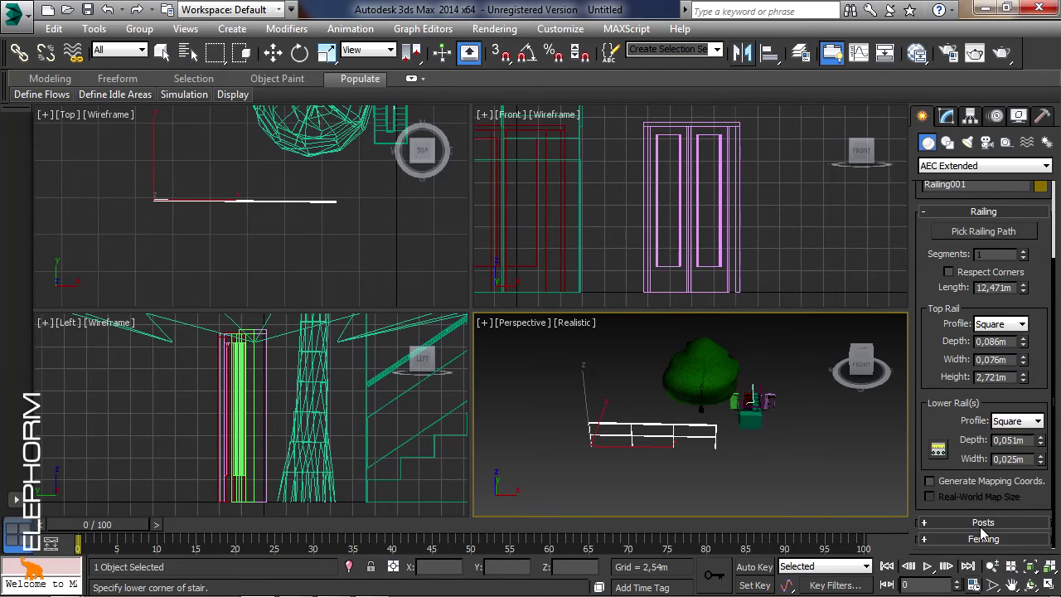
{"action": "scroll", "coordinate": [982, 506], "scroll_direction": "down", "scroll_amount": 1}
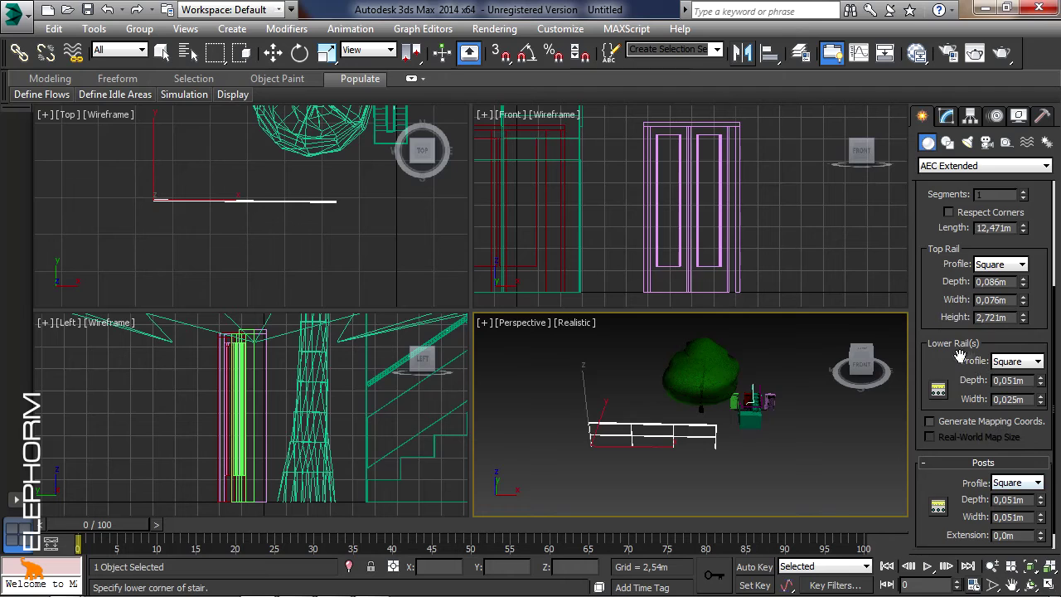
{"action": "scroll", "coordinate": [1014, 373], "scroll_direction": "up", "scroll_amount": 1}
{"action": "scroll", "coordinate": [1013, 373], "scroll_direction": "up", "scroll_amount": 5}
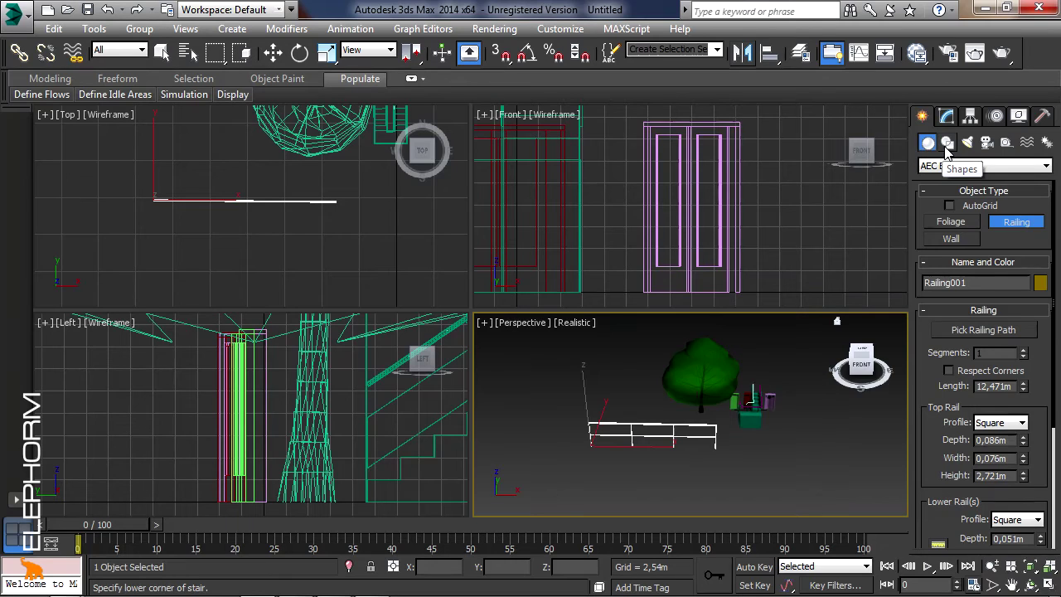
Draw a four-vertex open zigzag line, Line001, in the Top view, then reselect Railing001
{"action": "left_click", "coordinate": [948, 143]}
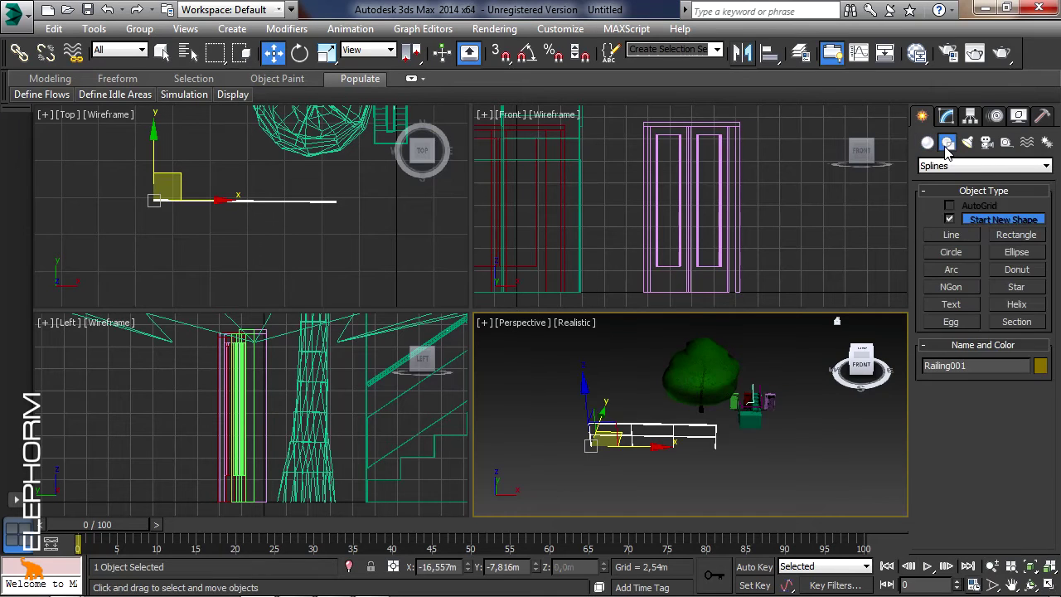
{"action": "left_click", "coordinate": [950, 235]}
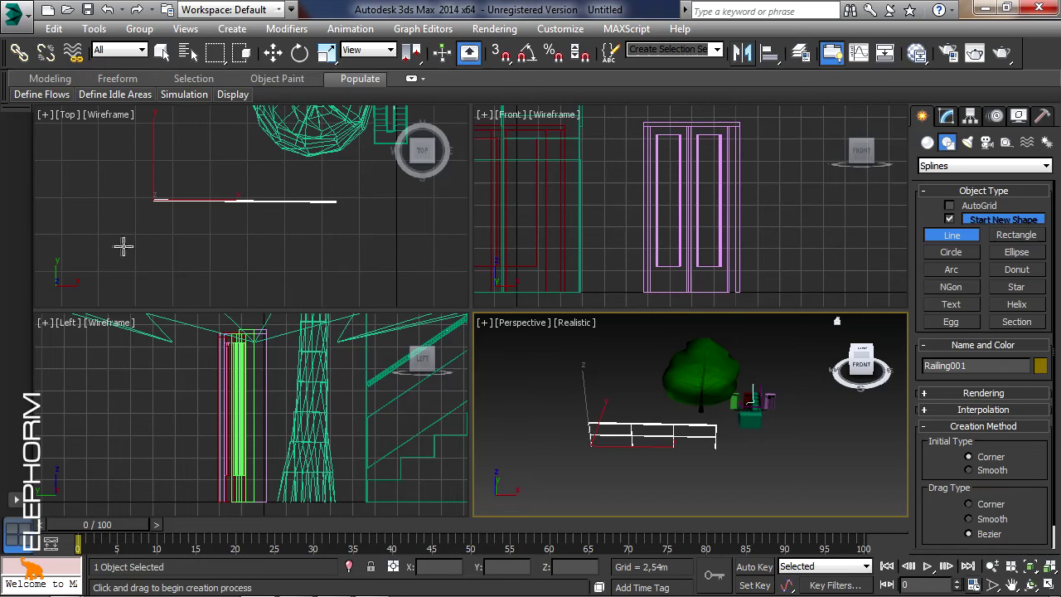
{"action": "left_click", "coordinate": [117, 244]}
{"action": "left_click", "coordinate": [223, 290]}
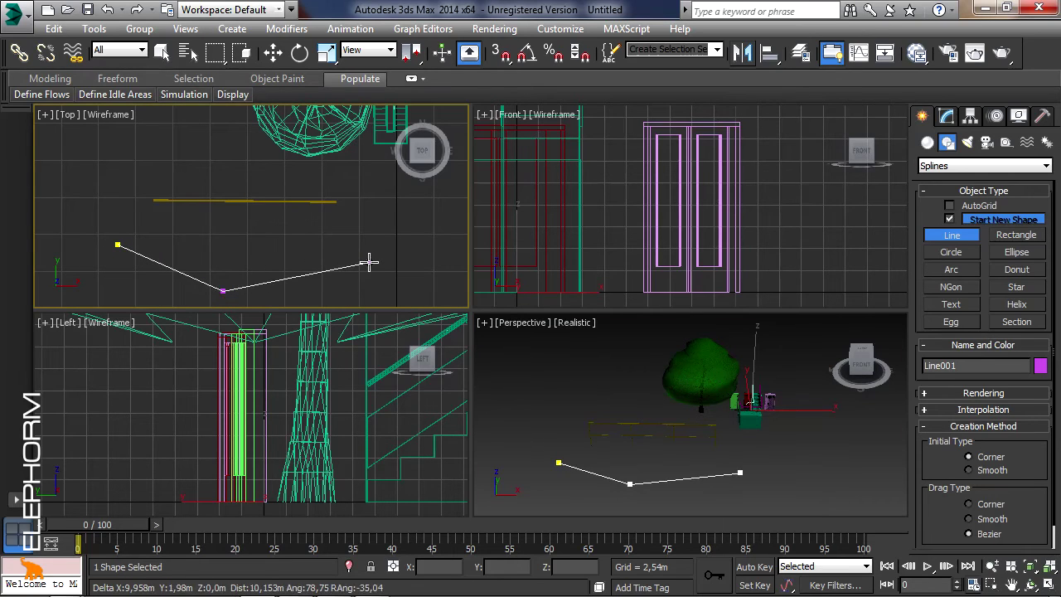
{"action": "left_click", "coordinate": [369, 261]}
{"action": "left_click", "coordinate": [404, 214]}
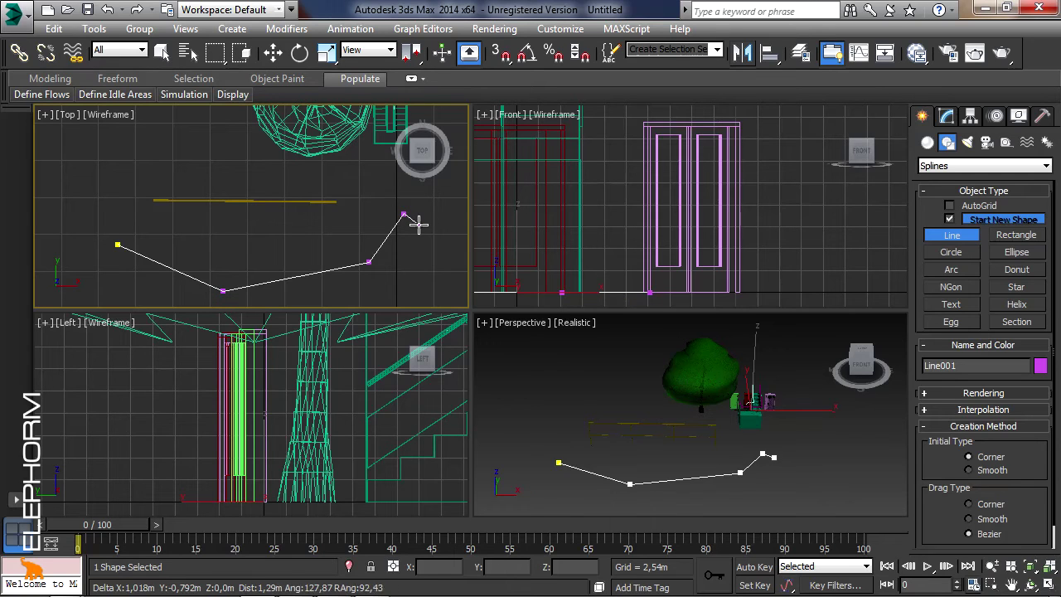
{"action": "right_click", "coordinate": [424, 222]}
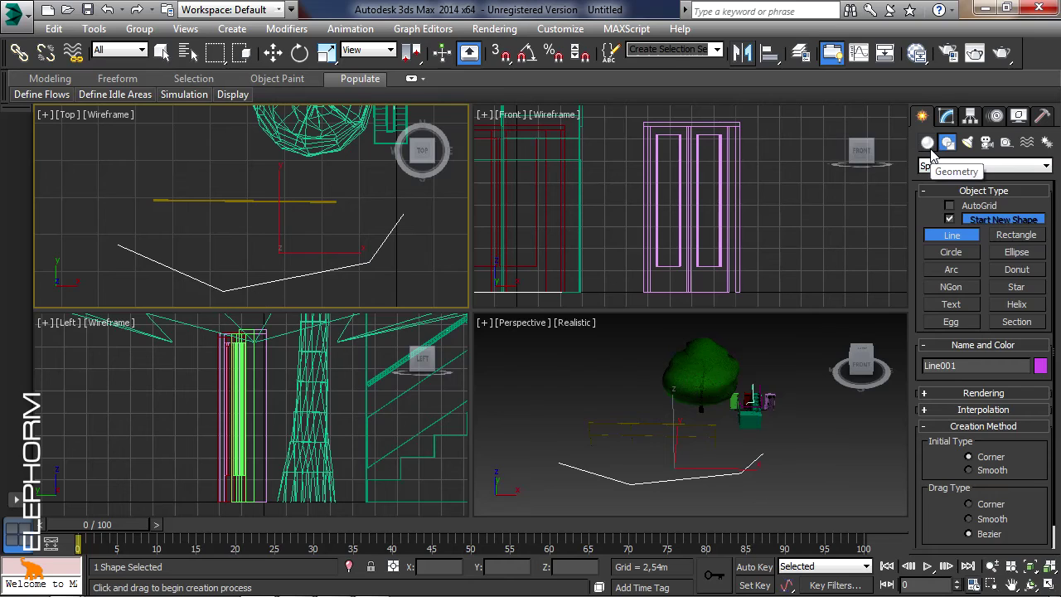
{"action": "left_click", "coordinate": [274, 53]}
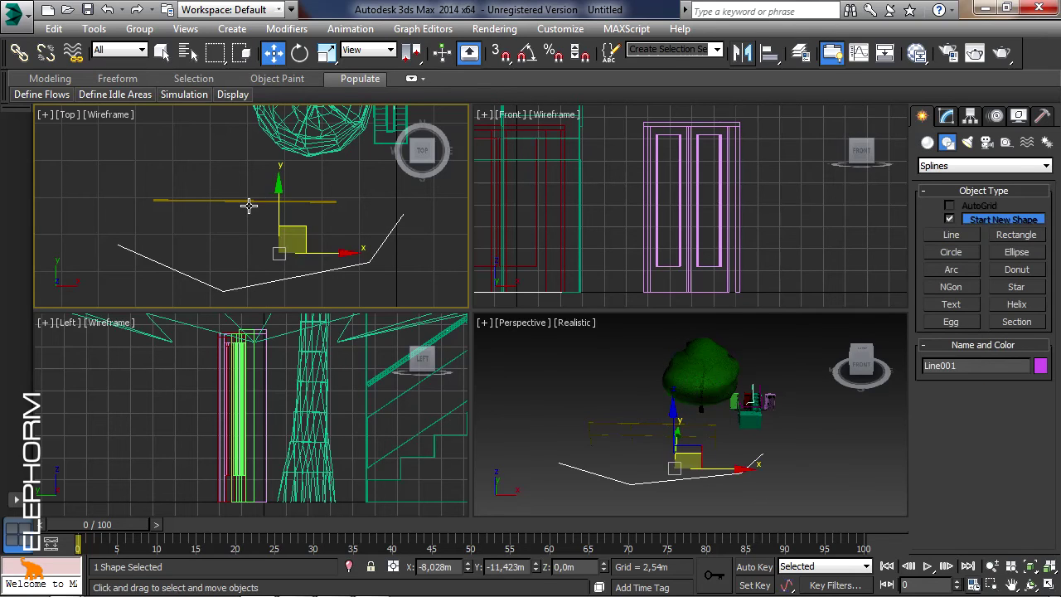
{"action": "left_click", "coordinate": [245, 200]}
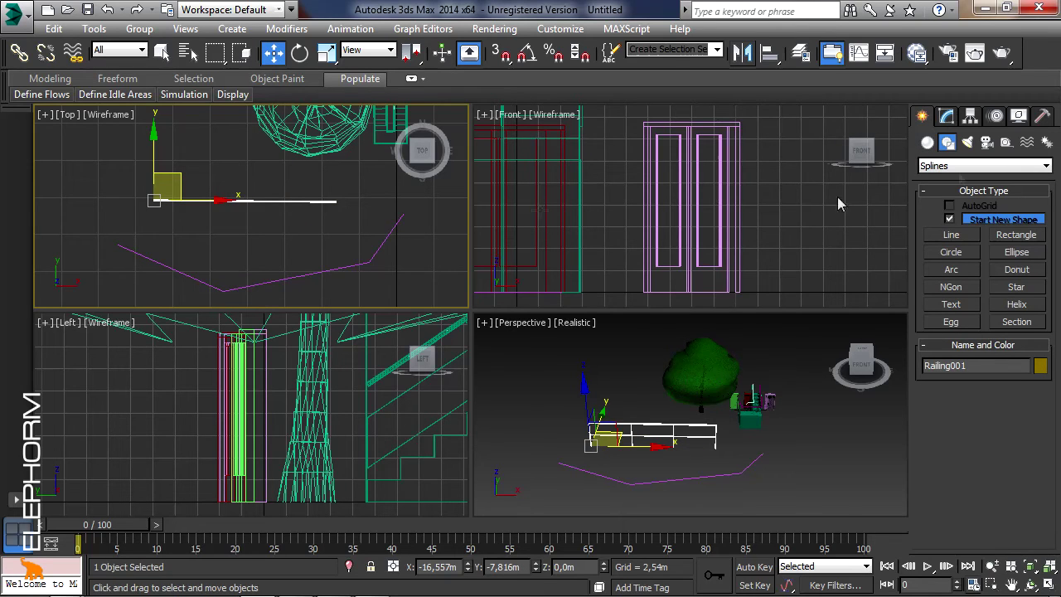
Make Railing001 follow Line001 using Pick Railing Path
{"action": "left_click", "coordinate": [947, 116]}
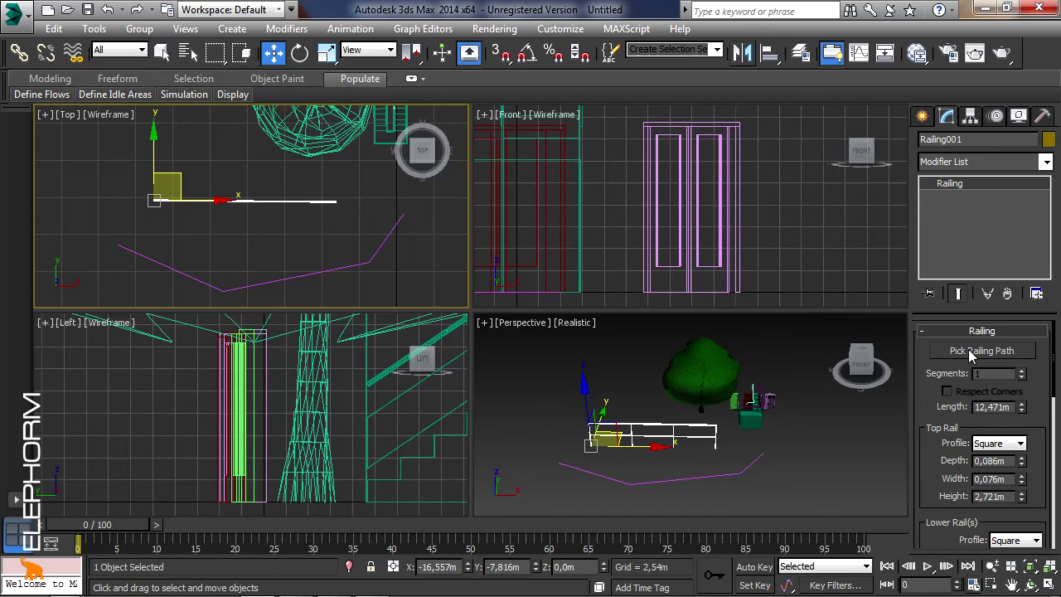
{"action": "left_click", "coordinate": [972, 353]}
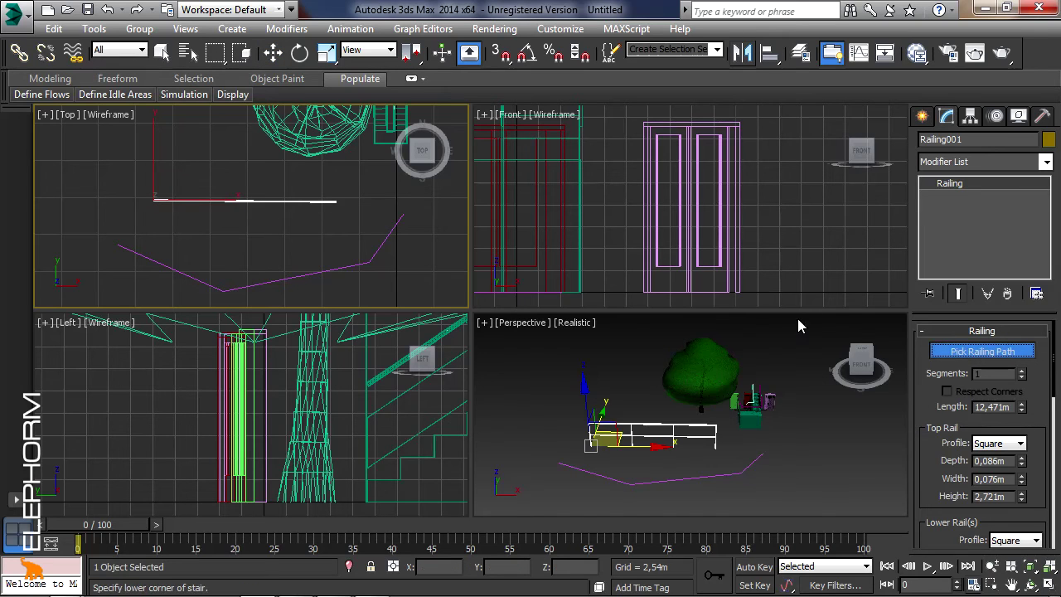
{"action": "left_click", "coordinate": [375, 248]}
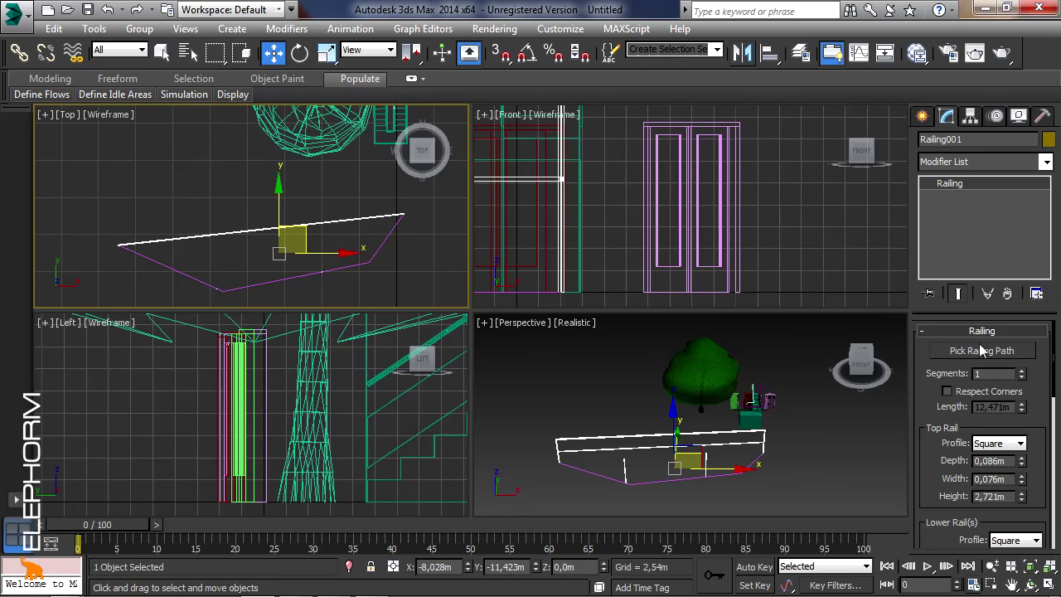
Increase the railing segments to 10 so it curves smoothly along the path
{"action": "left_click", "coordinate": [1022, 370]}
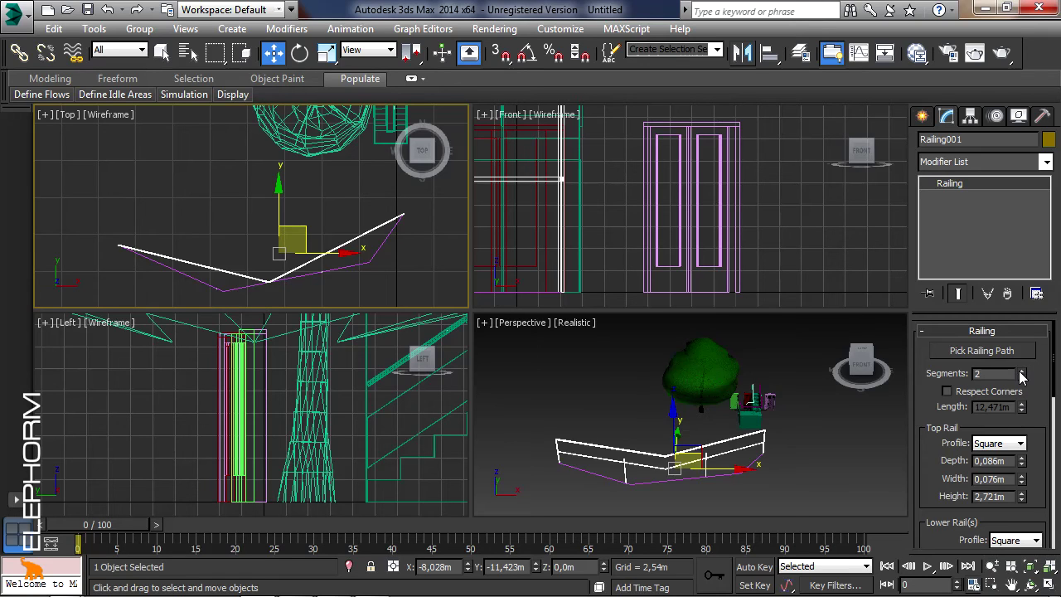
{"action": "left_click", "coordinate": [1021, 371]}
{"action": "left_click", "coordinate": [1021, 371]}
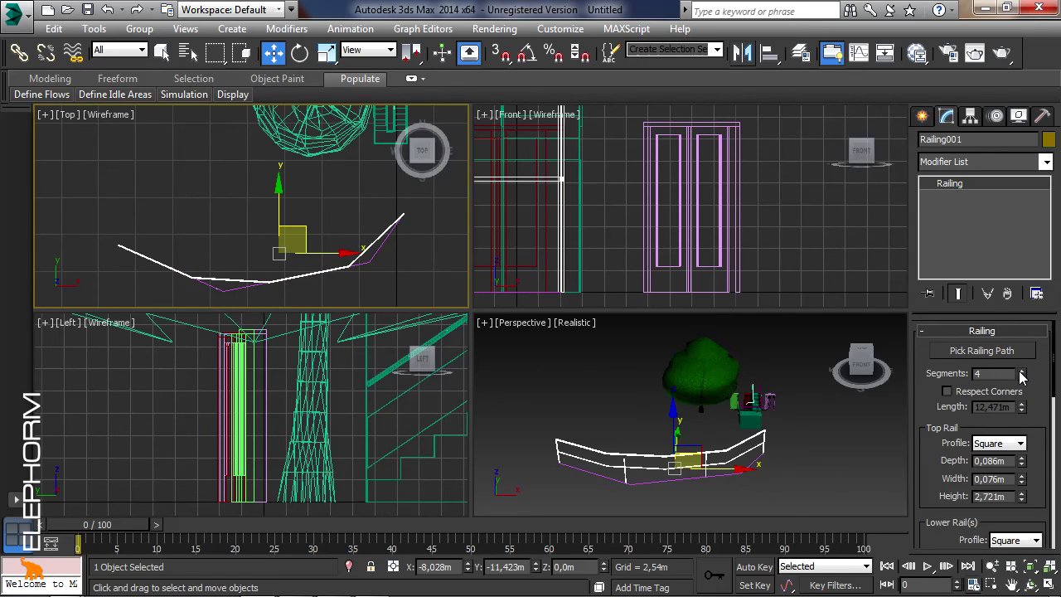
{"action": "left_click", "coordinate": [1021, 371]}
{"action": "left_click", "coordinate": [1021, 371]}
{"action": "left_click", "coordinate": [1022, 371]}
{"action": "left_click", "coordinate": [1022, 371]}
{"action": "left_click", "coordinate": [1022, 371]}
{"action": "left_click", "coordinate": [1021, 370]}
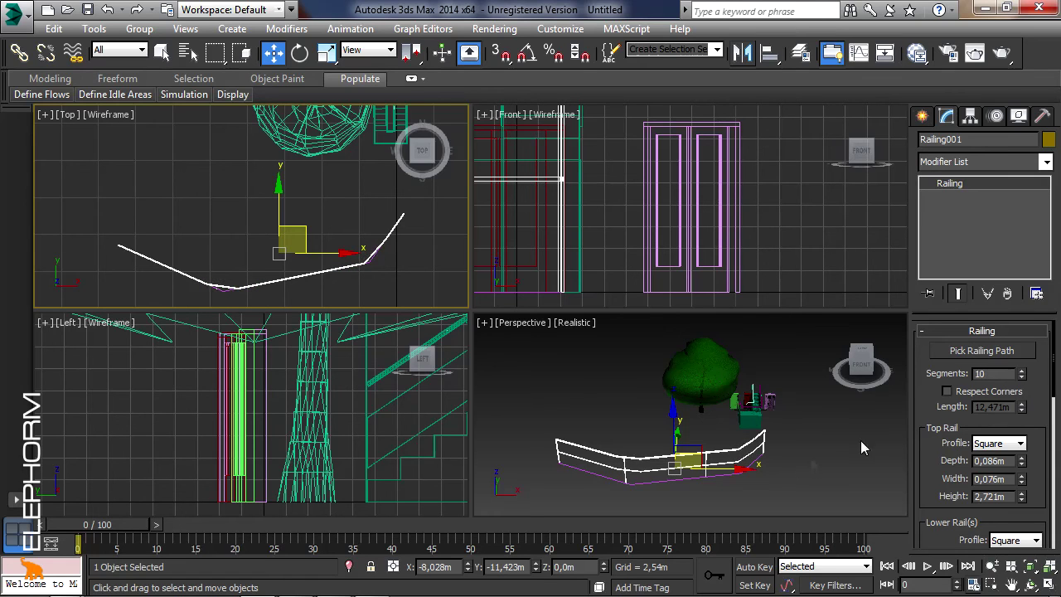
{"action": "middle_click_drag", "start_coordinate": [782, 483], "coordinate": [791, 463]}
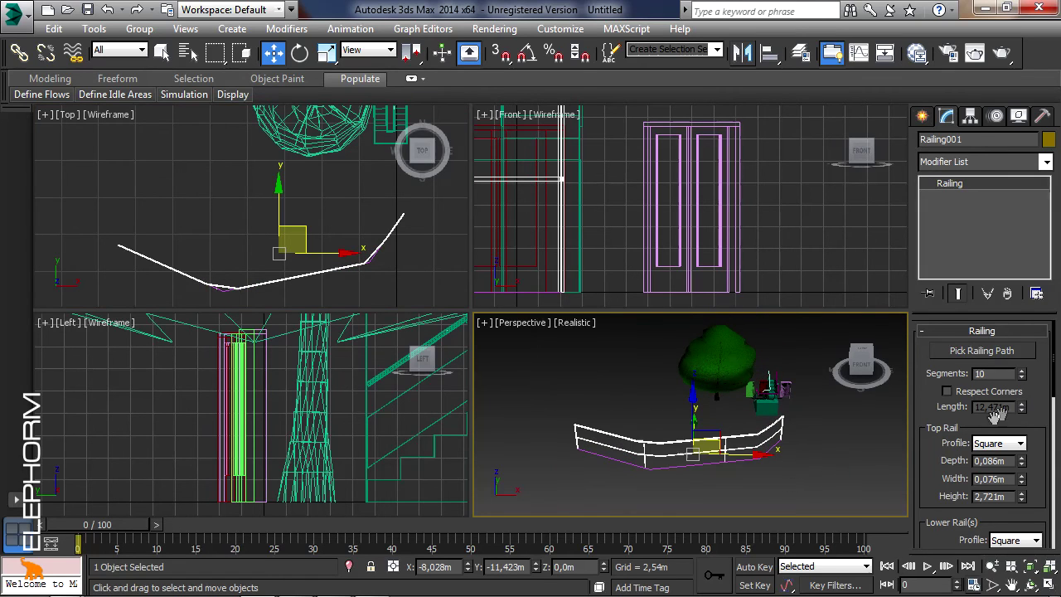
{"action": "scroll", "coordinate": [997, 415], "scroll_direction": "down", "scroll_amount": 1}
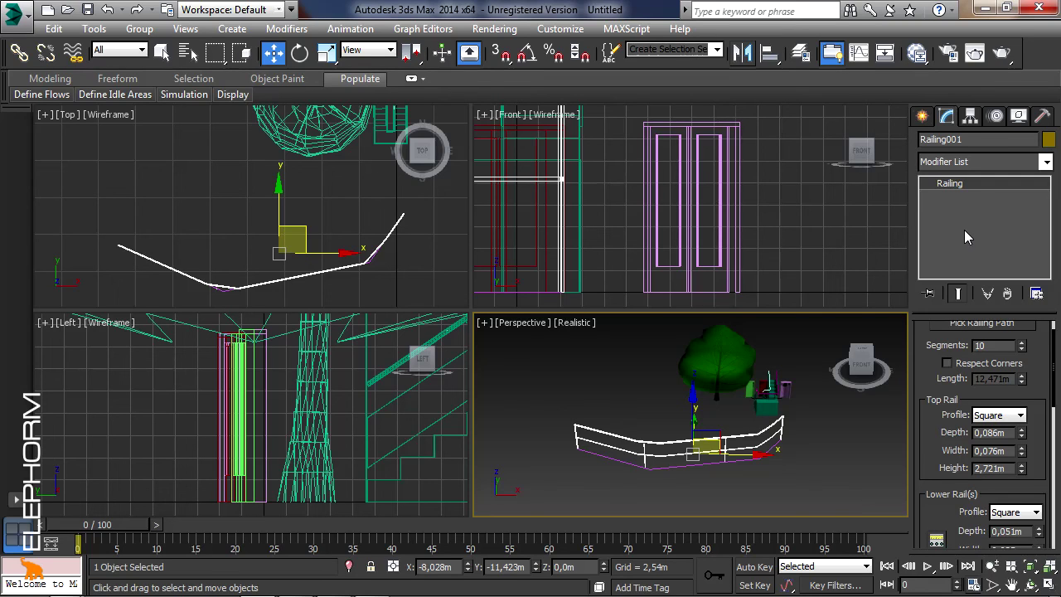
{"action": "scroll", "coordinate": [1044, 398], "scroll_direction": "up", "scroll_amount": 1}
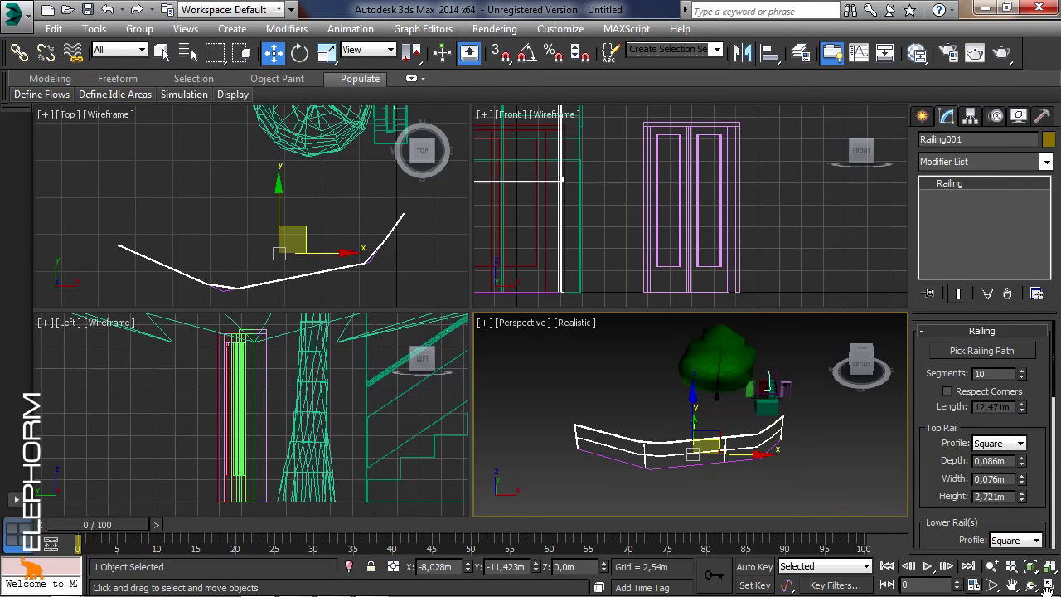